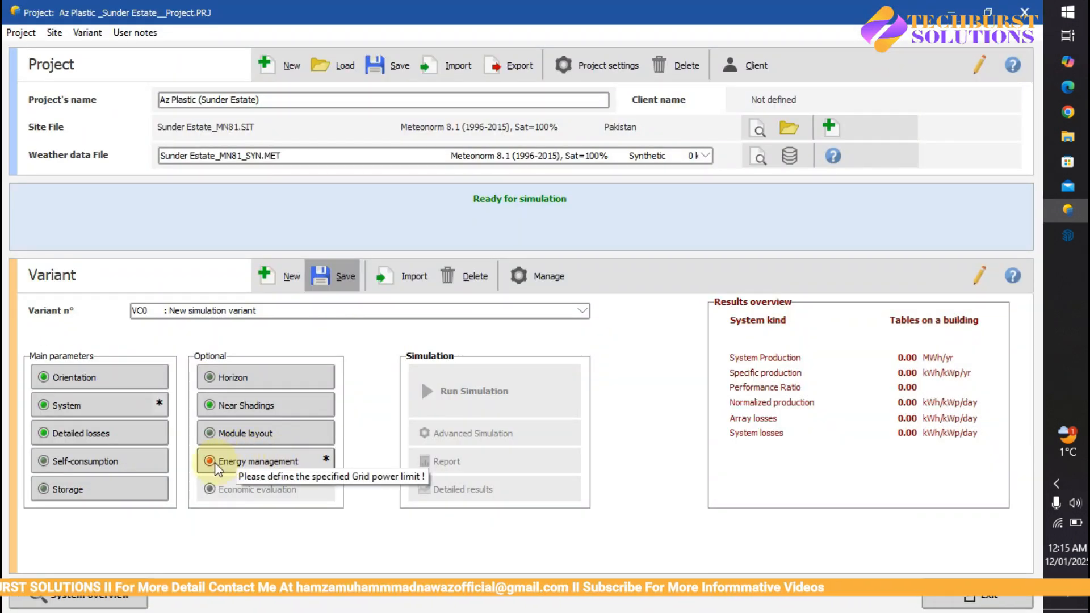
# - Accept the energy management settings with the grid power limitation switched off
pyautogui.click(214, 463)
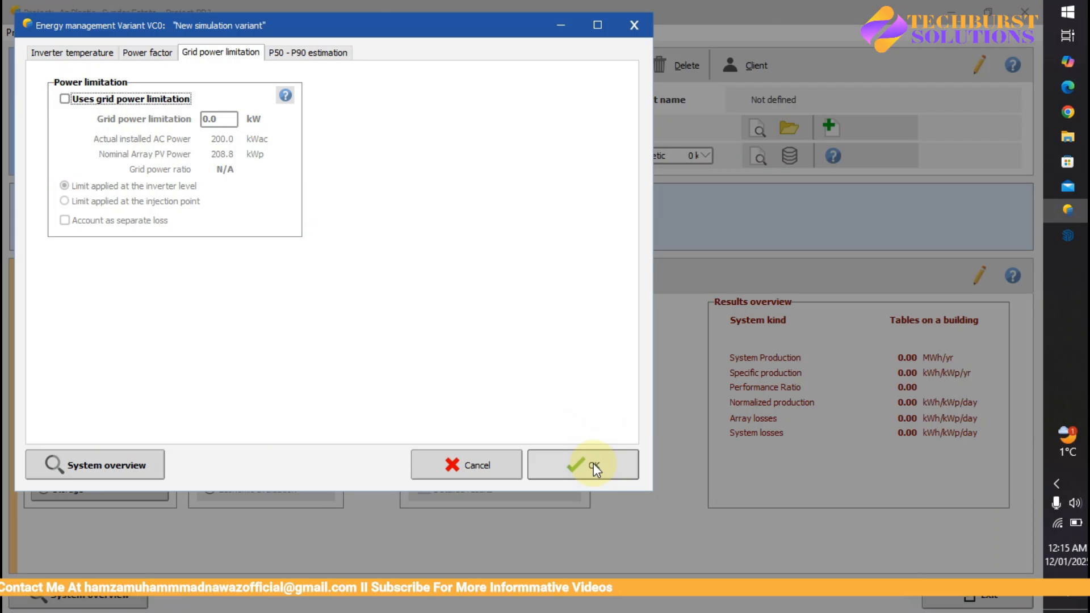
pyautogui.click(594, 464)
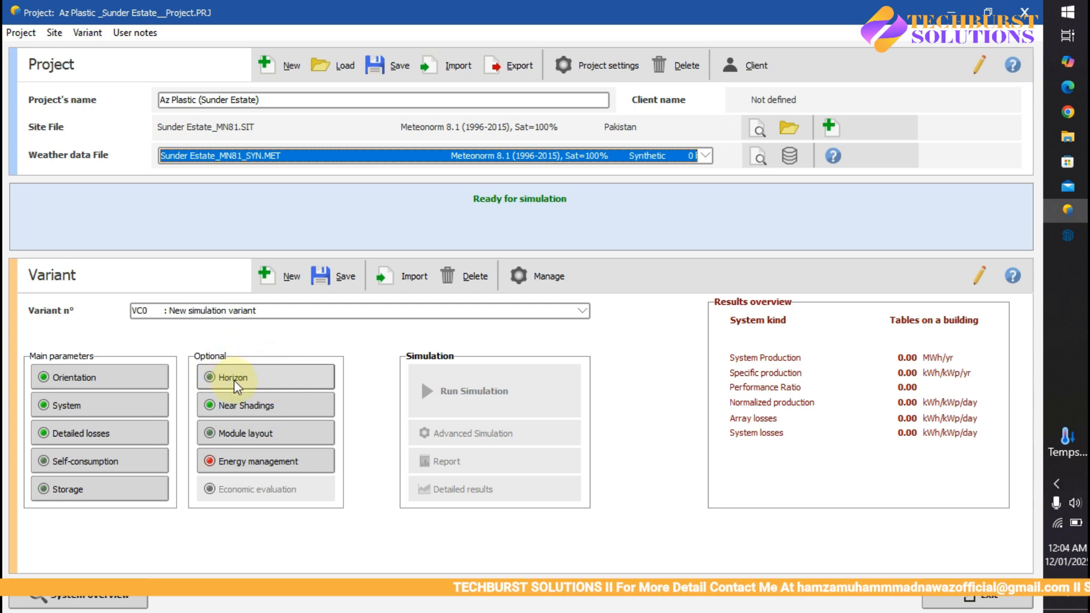
# - Open the module layout definition in a maximized window and choose Table Row#1 Col#7
pyautogui.click(241, 435)
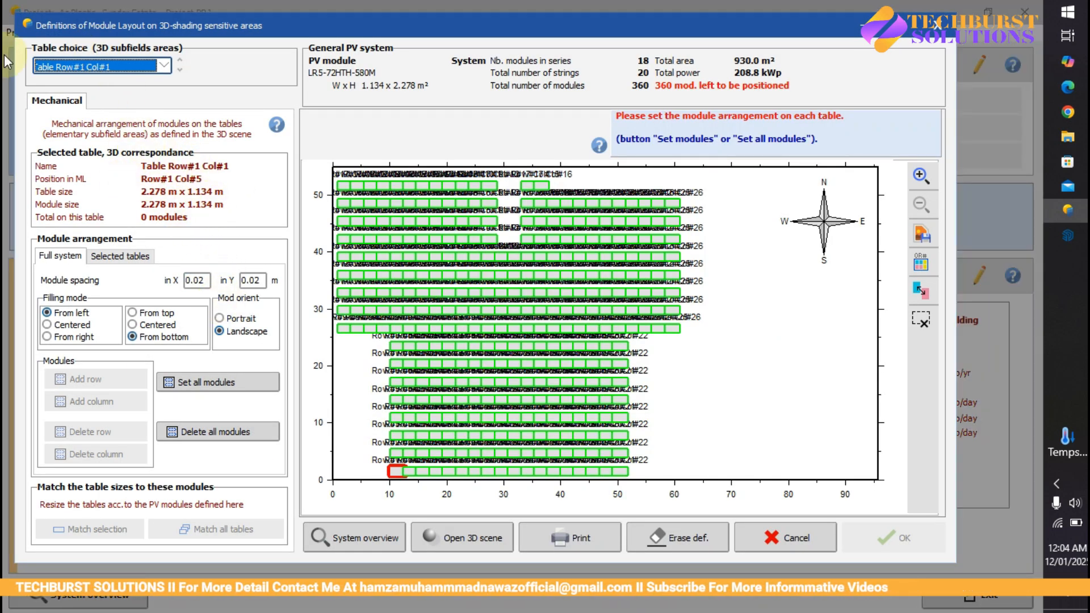
pyautogui.click(902, 29)
pyautogui.click(147, 53)
pyautogui.click(116, 142)
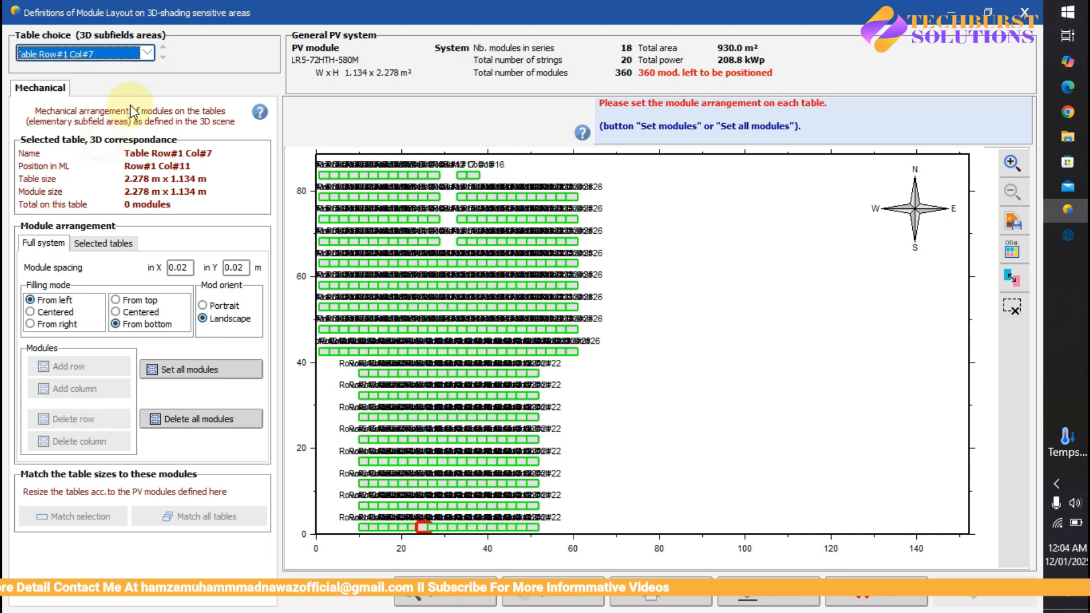
# - Look through several other tables of the 3D subfields, including Table Row#3 Col#9 and Table Row#14 Col#7
pyautogui.click(147, 52)
pyautogui.click(100, 142)
pyautogui.click(147, 53)
pyautogui.scroll(-3, 91, 118)
pyautogui.click(107, 133)
pyautogui.click(146, 53)
pyautogui.scroll(-2, 96, 125)
pyautogui.click(132, 162)
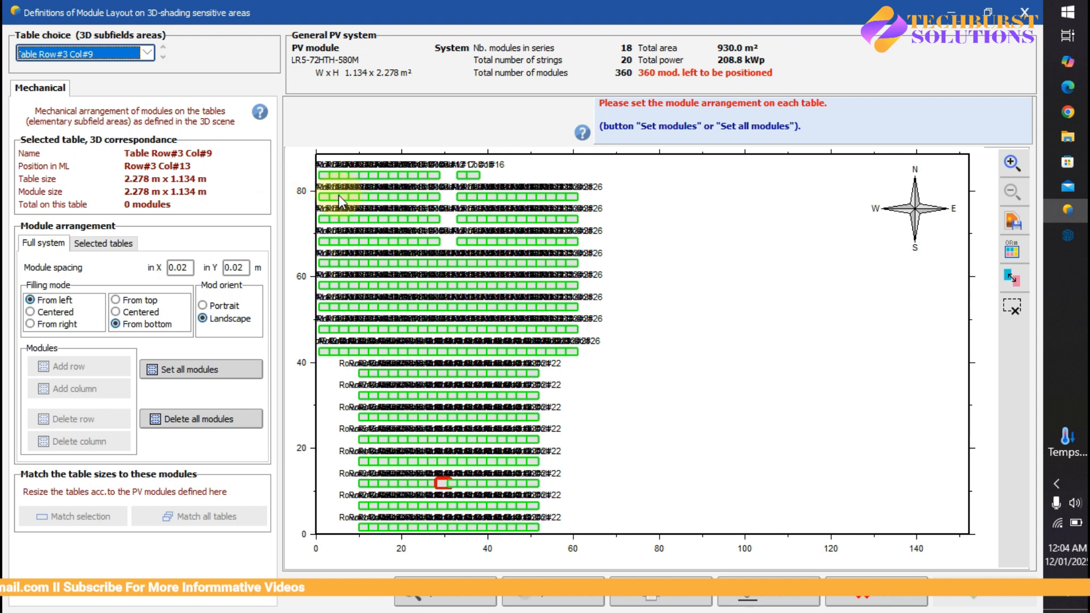
pyautogui.click(383, 240)
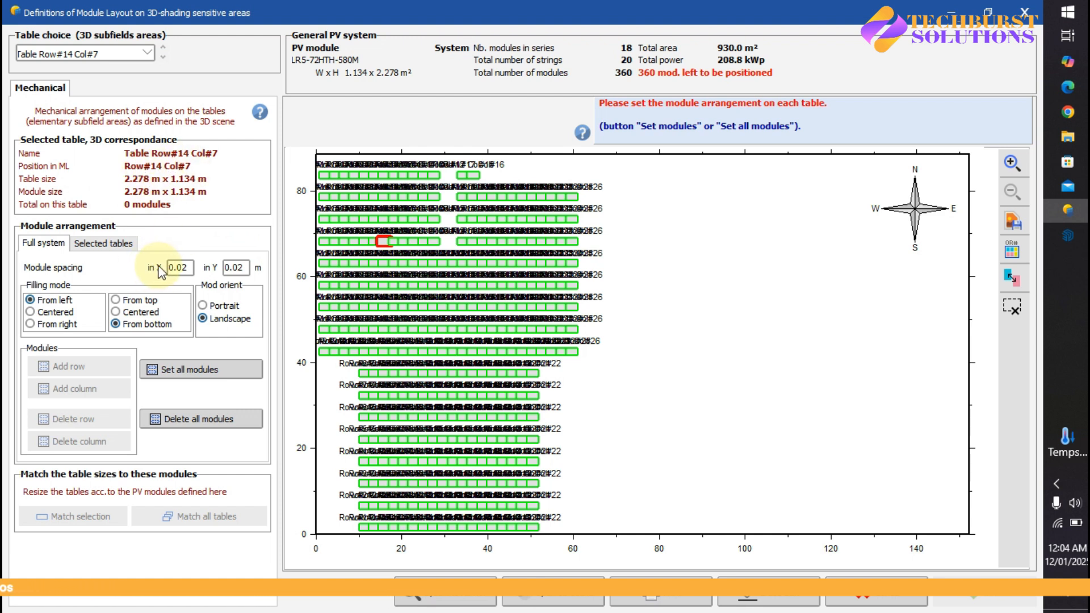
# - Place modules on all tables with the full-system arrangement, check the mechanical definition, and go to the electrical string attribution
pyautogui.click(199, 373)
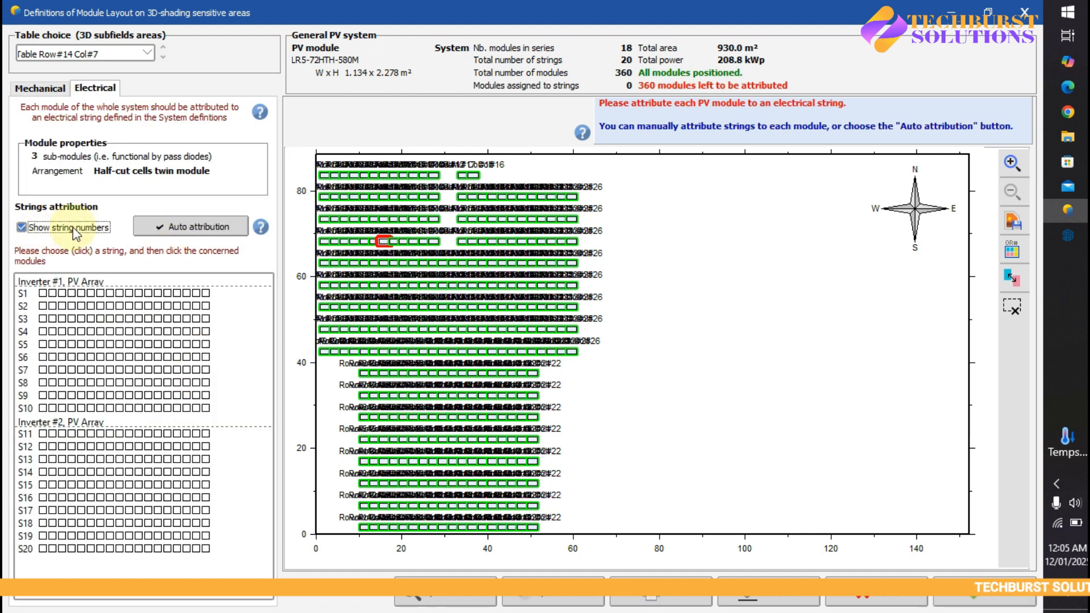
pyautogui.click(41, 88)
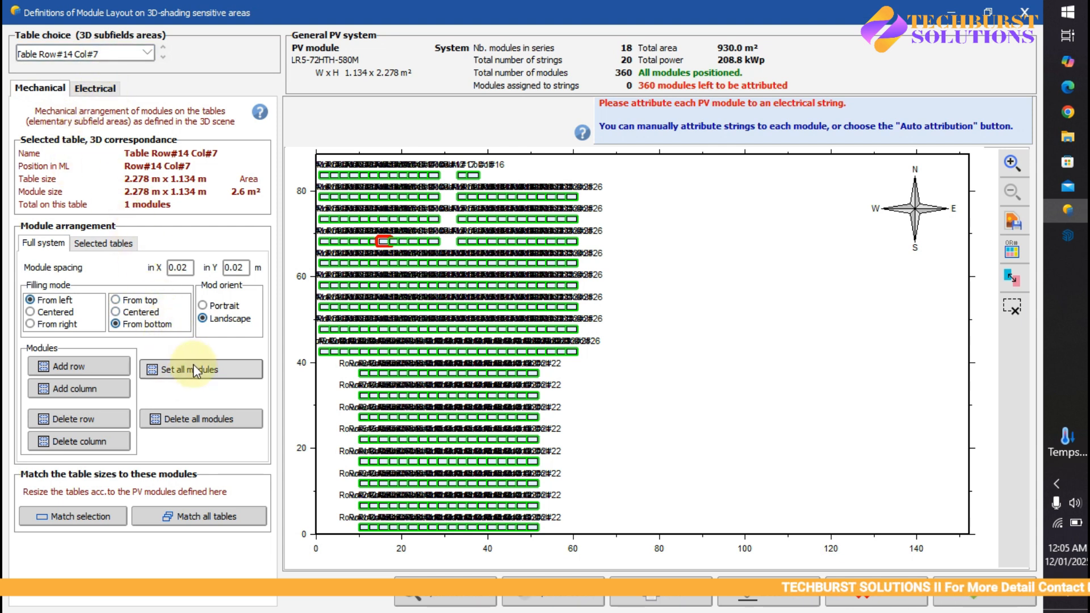
pyautogui.click(95, 89)
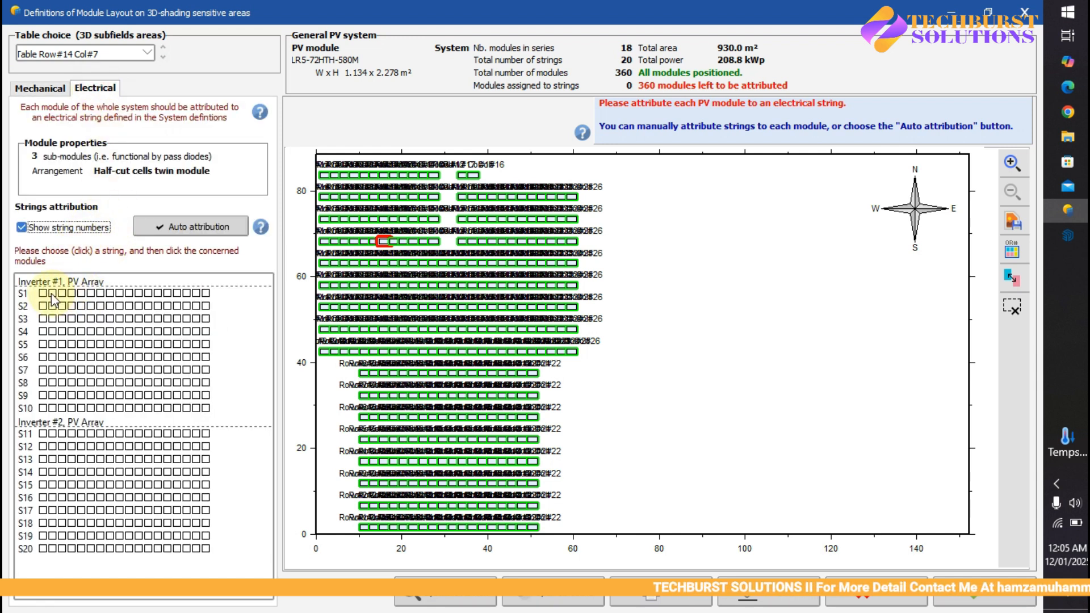
# - Automatically attribute all PV modules to the electrical strings, using one-row strings distributed on one table
pyautogui.click(43, 294)
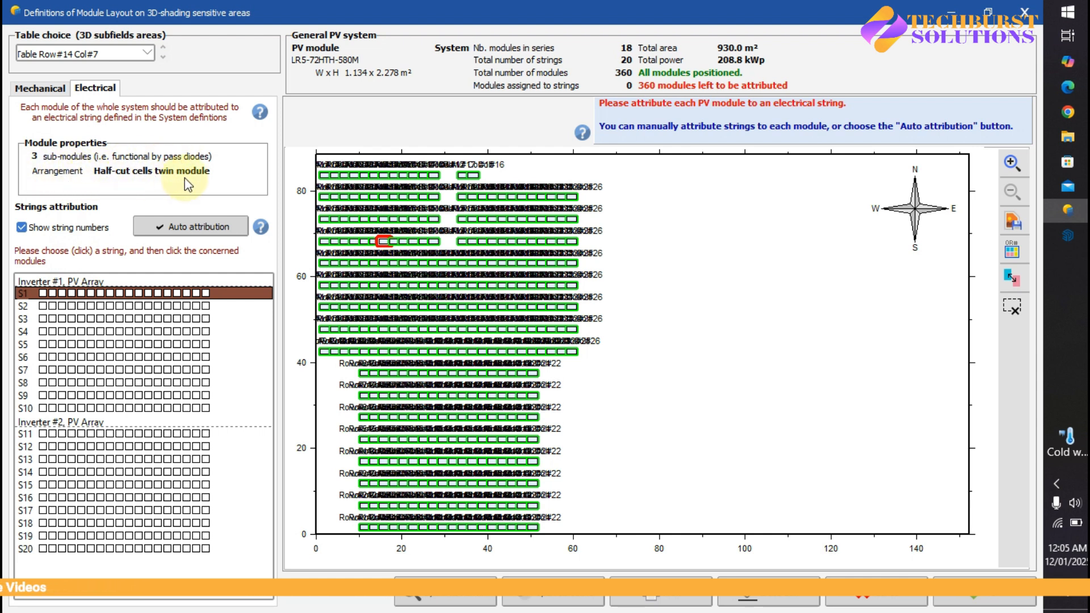
pyautogui.click(186, 226)
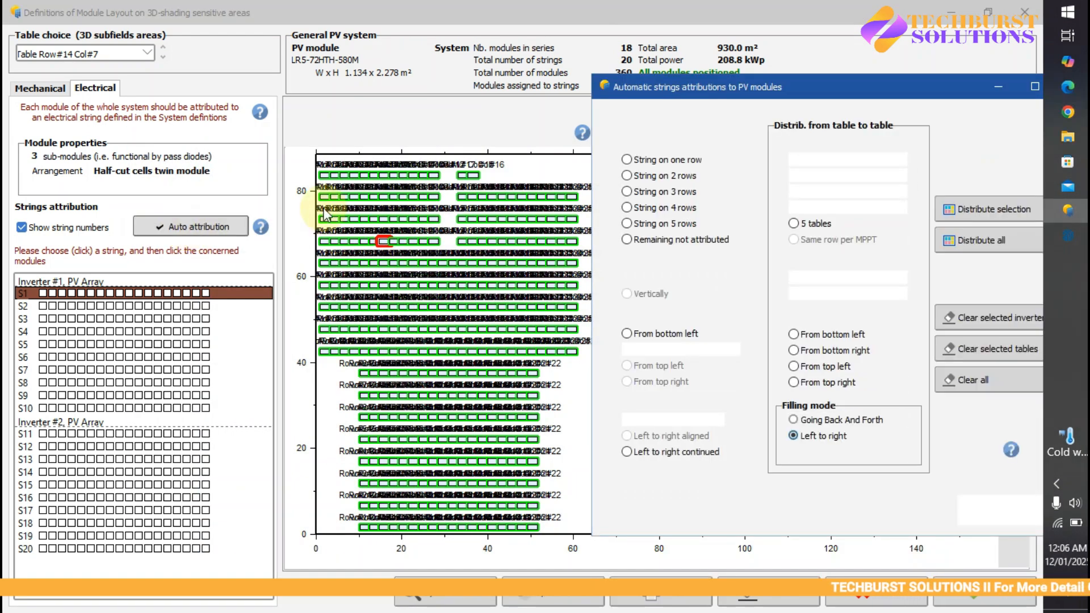
pyautogui.moveTo(797, 87); pyautogui.dragTo(604, 88)
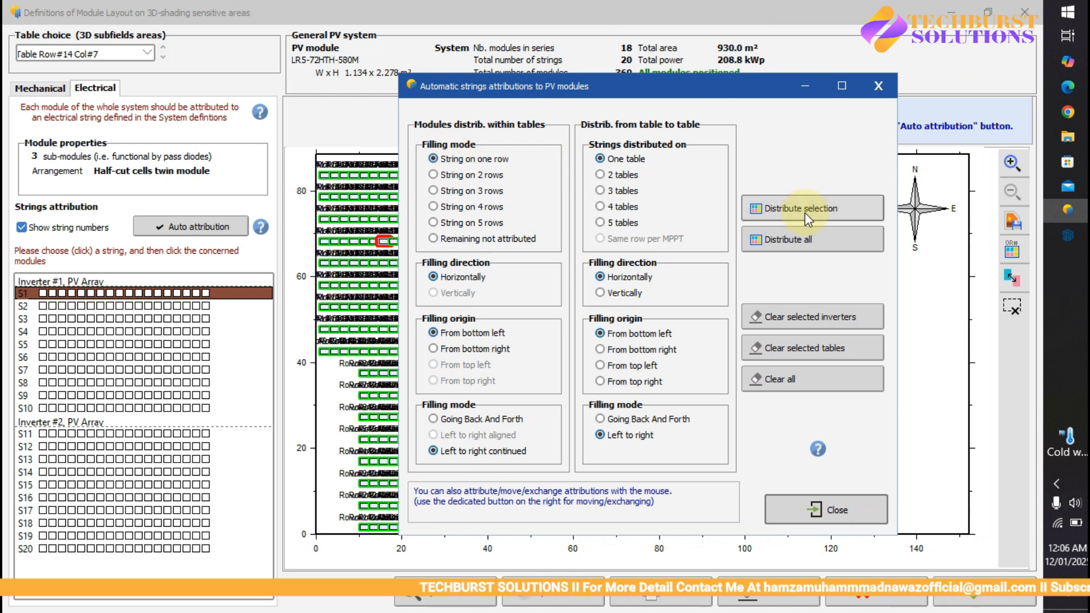
pyautogui.click(787, 243)
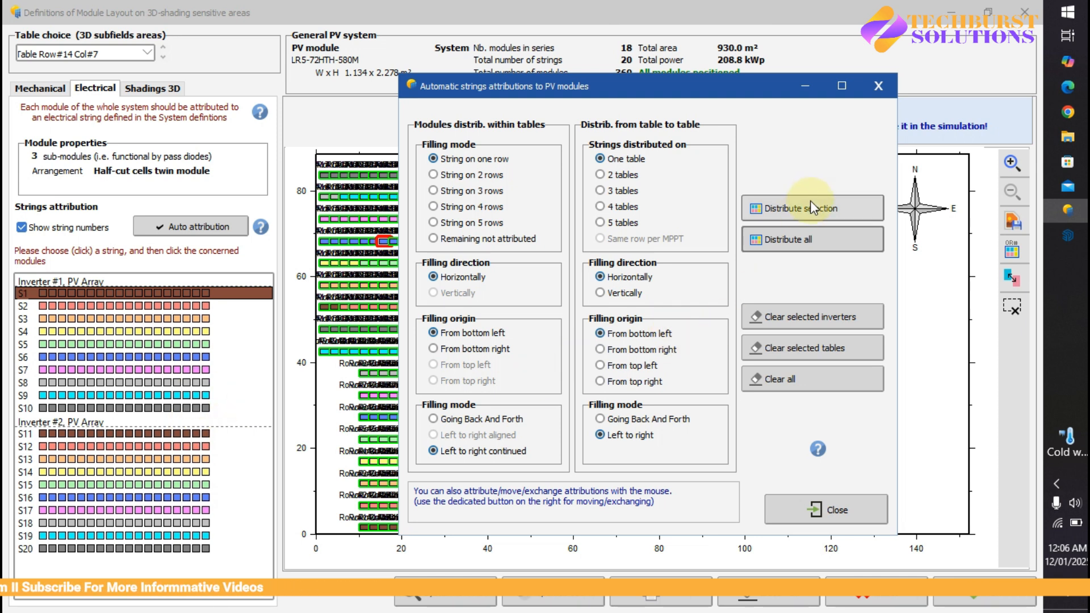
pyautogui.click(791, 238)
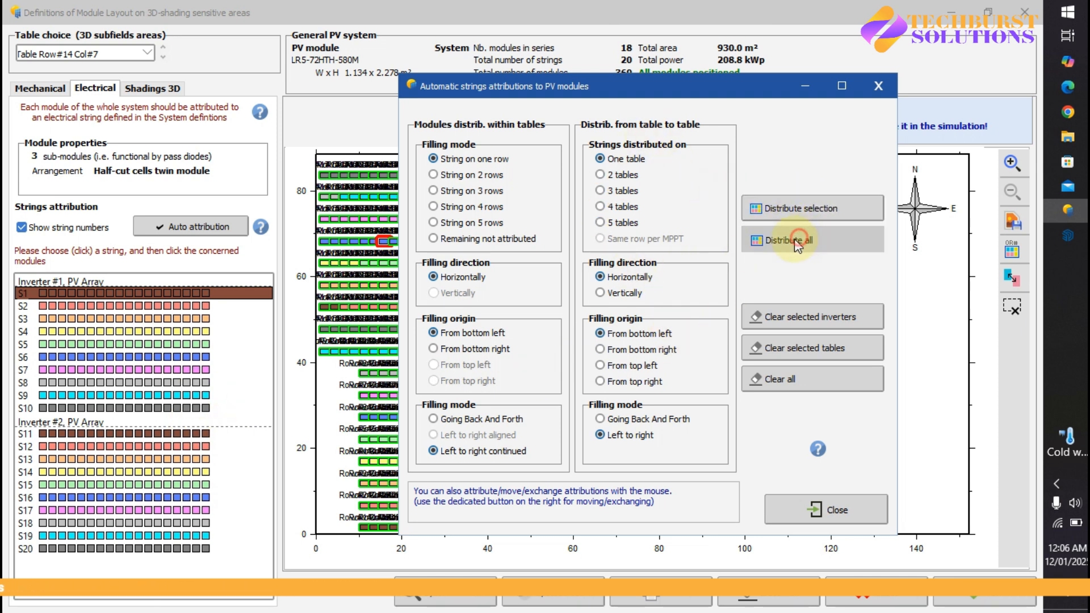
pyautogui.click(825, 511)
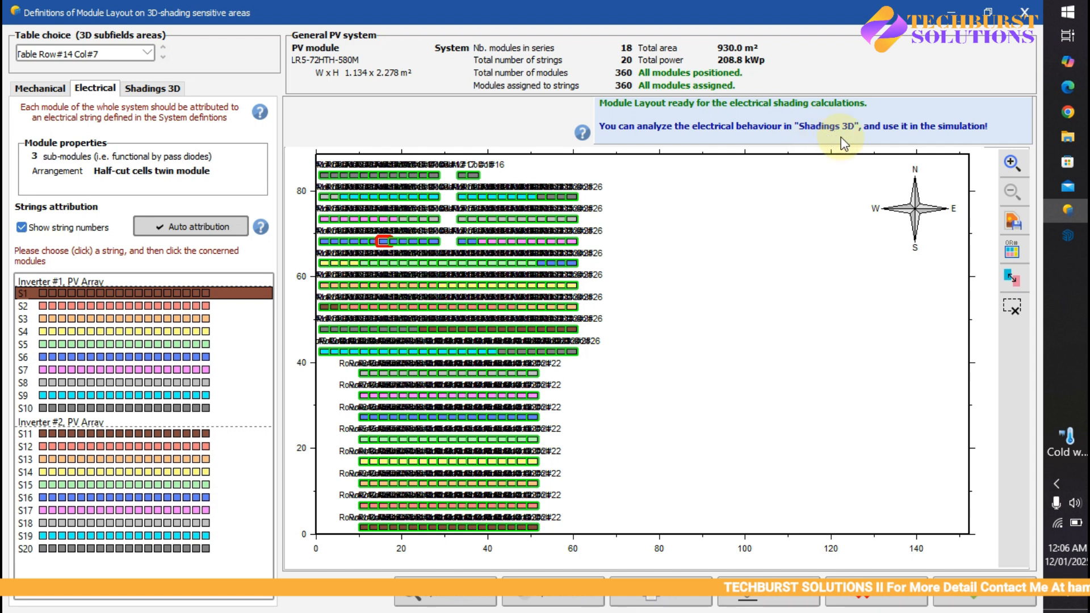
# - Open the 3D shadings analysis, dismiss the download manager popup, and set the animation date to 12/01/2025
pyautogui.click(149, 91)
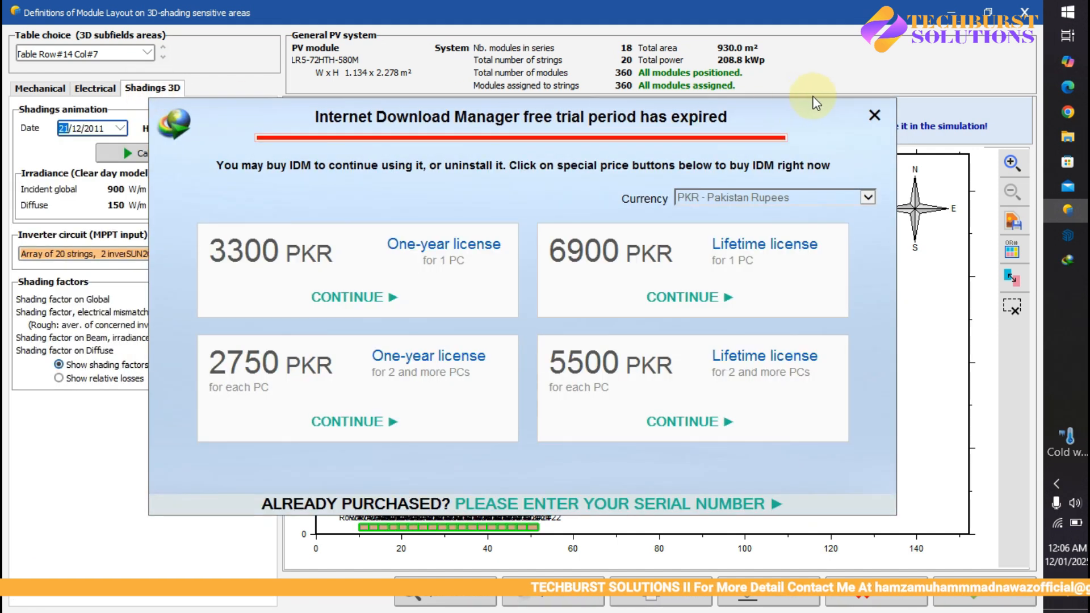
pyautogui.click(875, 115)
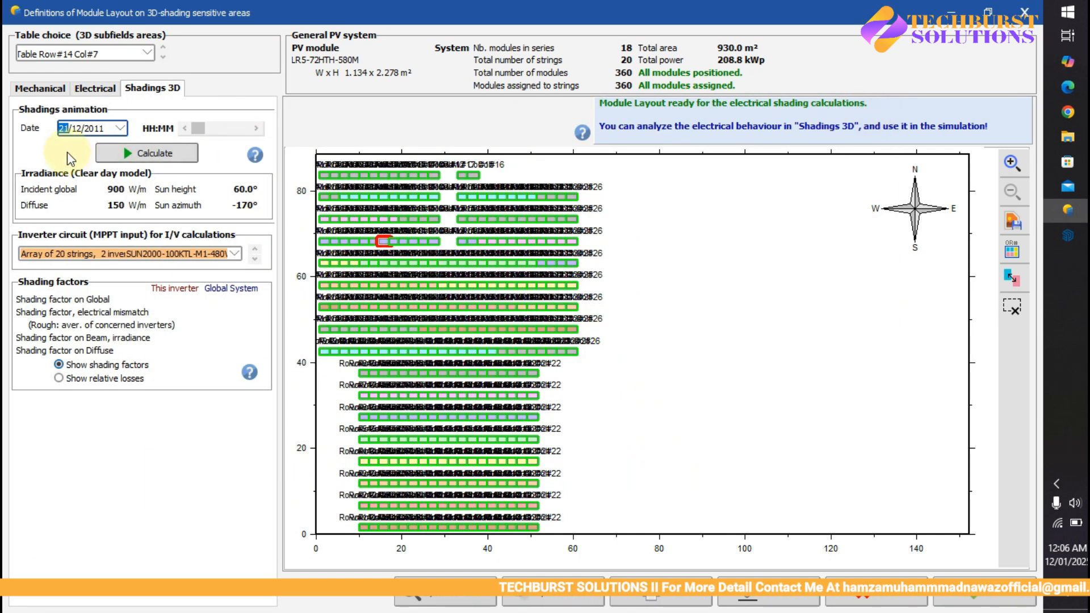
pyautogui.click(121, 129)
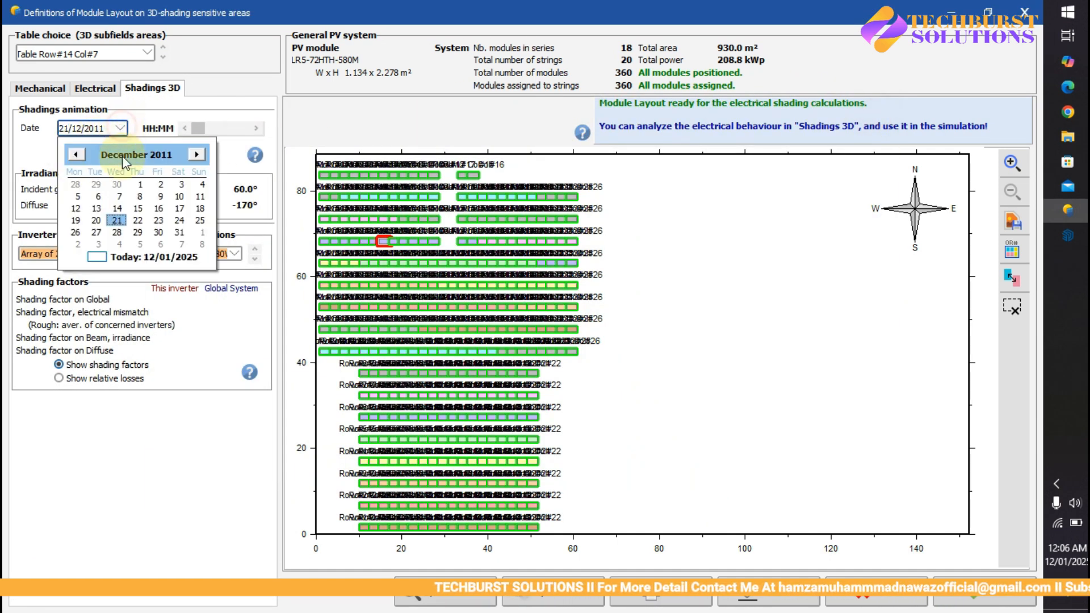
pyautogui.click(103, 259)
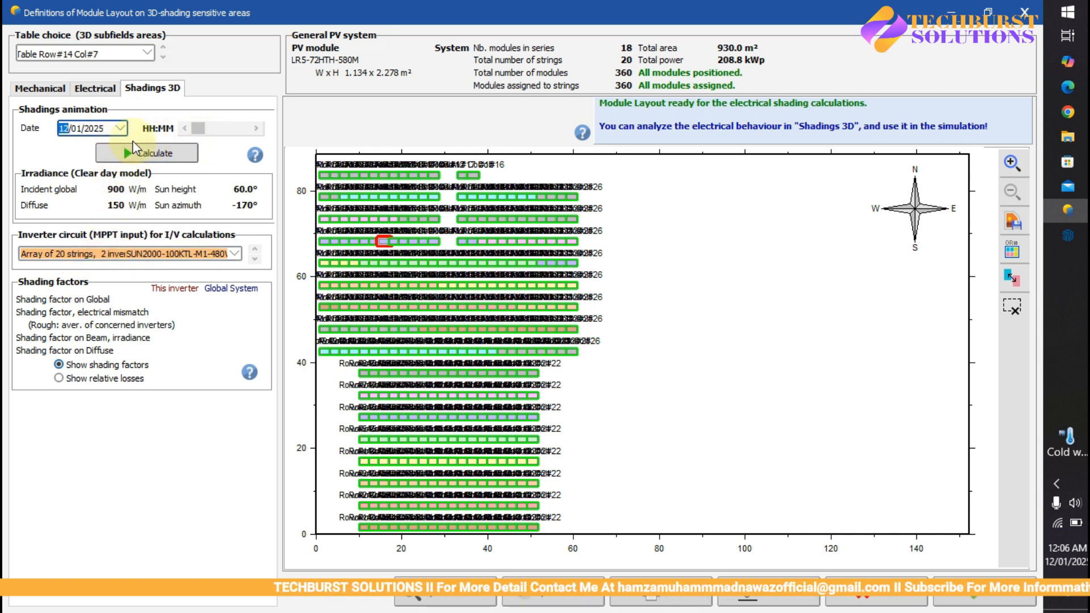
# - Calculate the shadings animation for 17/07/2025 and compare its relative losses with the shading factors
pyautogui.click(119, 128)
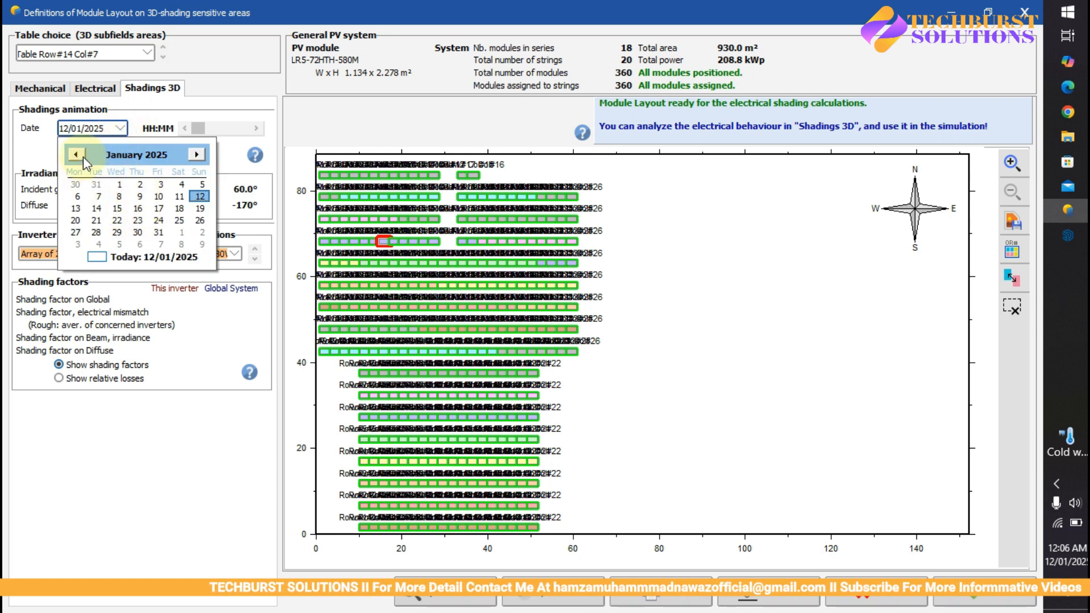
pyautogui.click(197, 154)
pyautogui.click(197, 155)
pyautogui.click(197, 155)
pyautogui.click(197, 155)
pyautogui.click(197, 155)
pyautogui.click(199, 154)
pyautogui.click(138, 209)
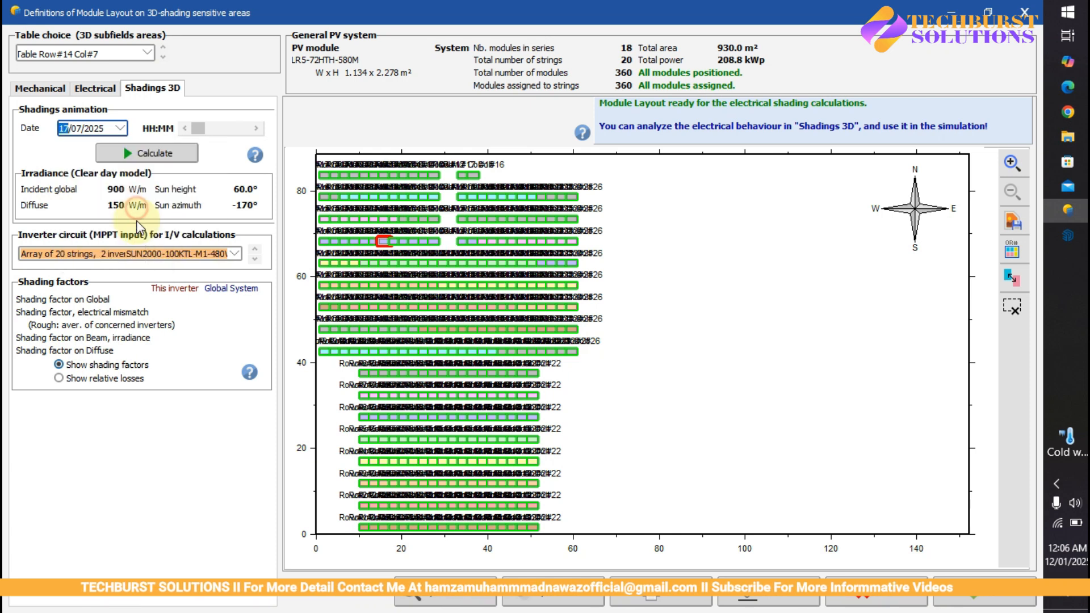
pyautogui.click(140, 158)
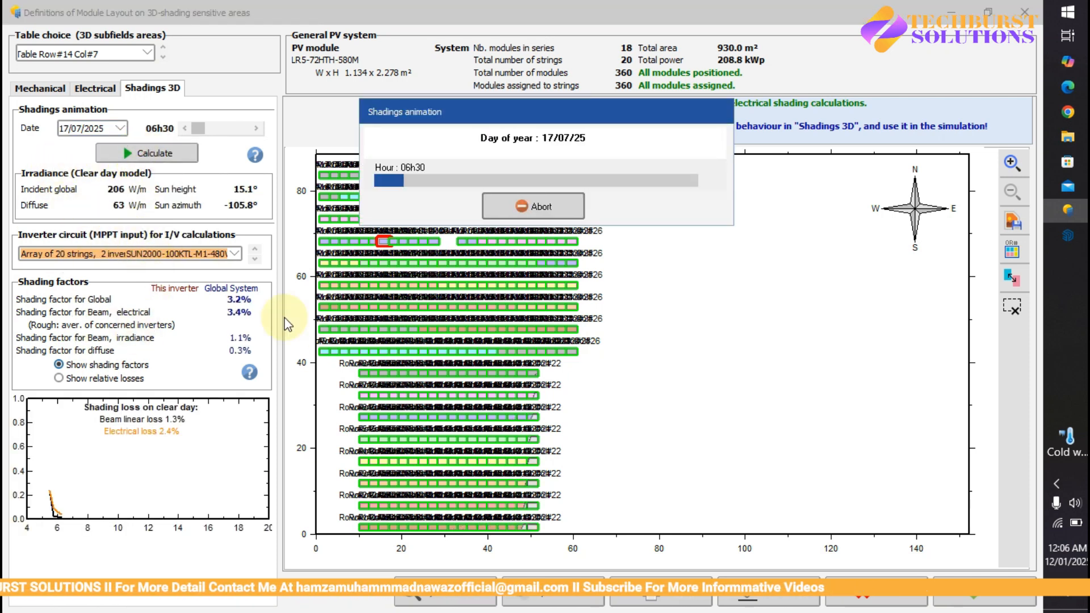
pyautogui.moveTo(479, 108); pyautogui.dragTo(540, 94)
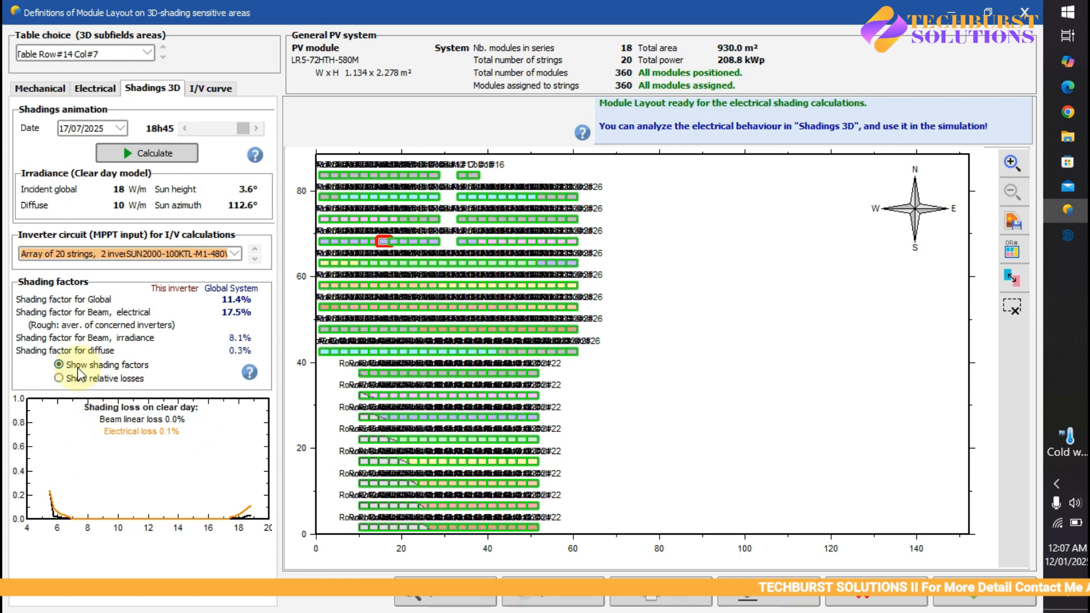
pyautogui.click(56, 378)
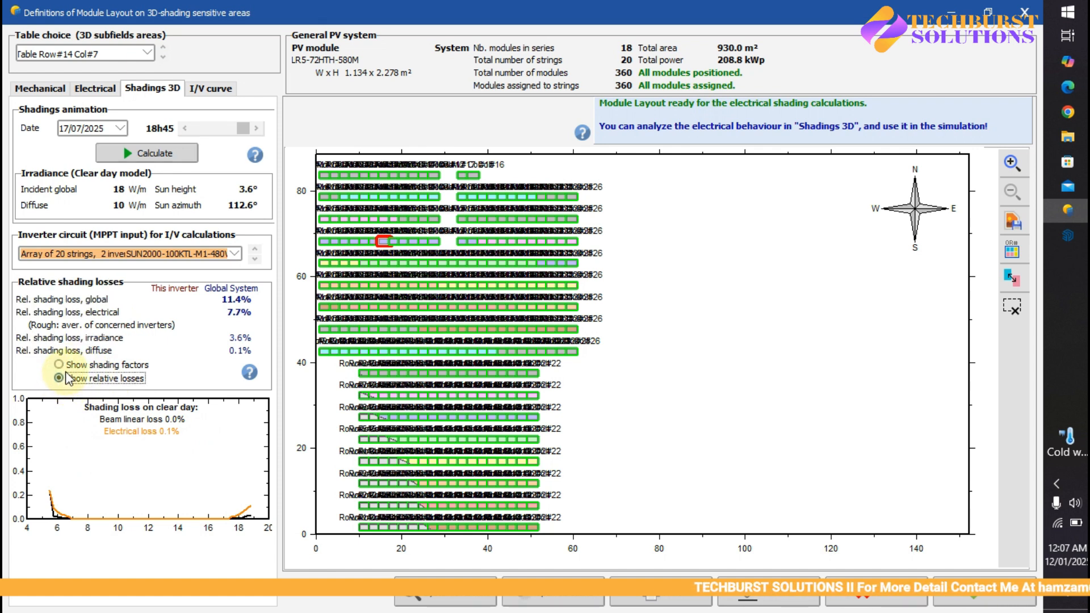
pyautogui.click(60, 365)
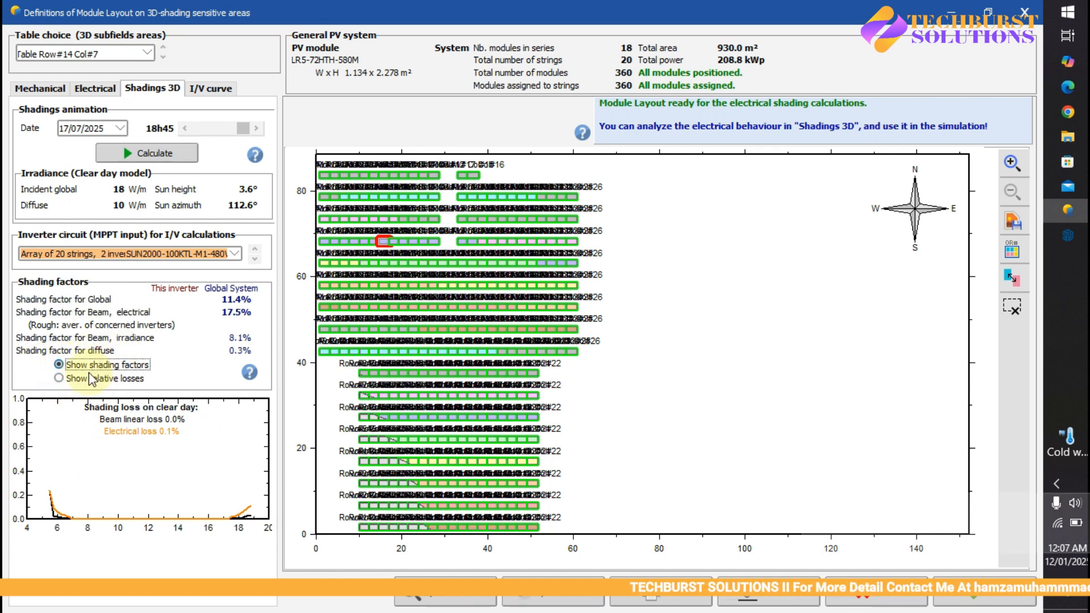
# - Calculate the shadings animation for 12/01/2025 and move its time back to 11h45 to inspect the shading factors
pyautogui.click(120, 128)
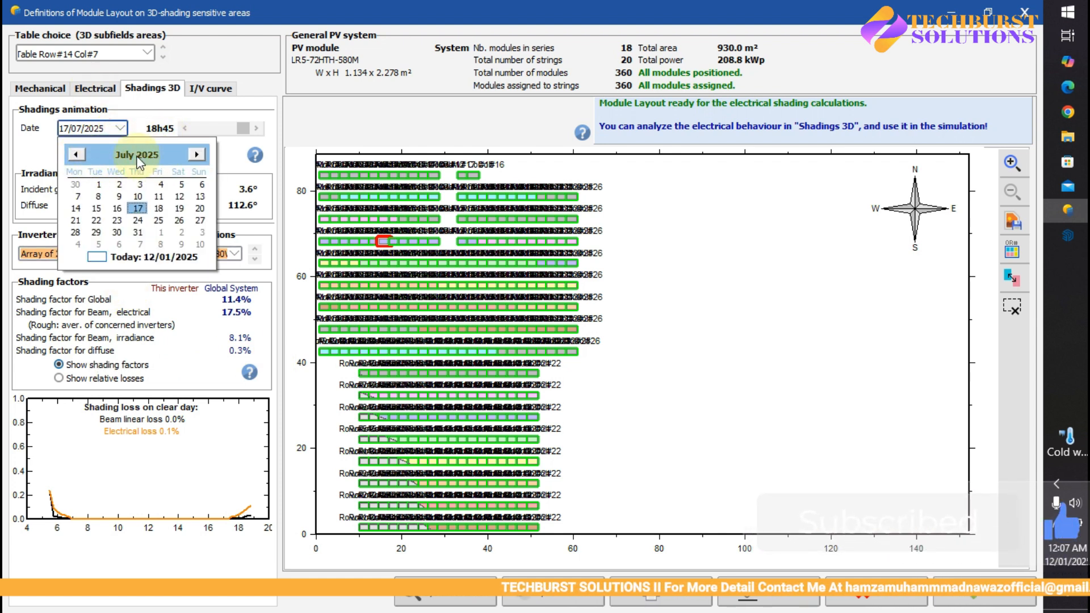
pyautogui.click(76, 154)
pyautogui.click(76, 155)
pyautogui.click(75, 154)
pyautogui.click(76, 155)
pyautogui.click(76, 154)
pyautogui.click(75, 154)
pyautogui.click(76, 155)
pyautogui.click(76, 154)
pyautogui.click(76, 155)
pyautogui.click(107, 255)
pyautogui.click(145, 153)
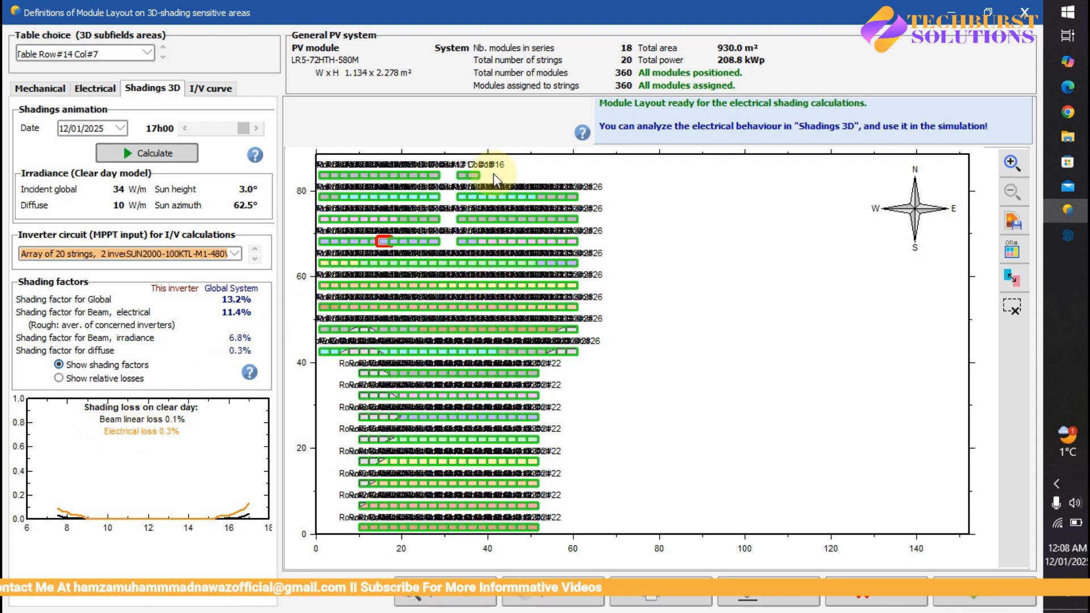
pyautogui.moveTo(243, 132); pyautogui.dragTo(207, 133)
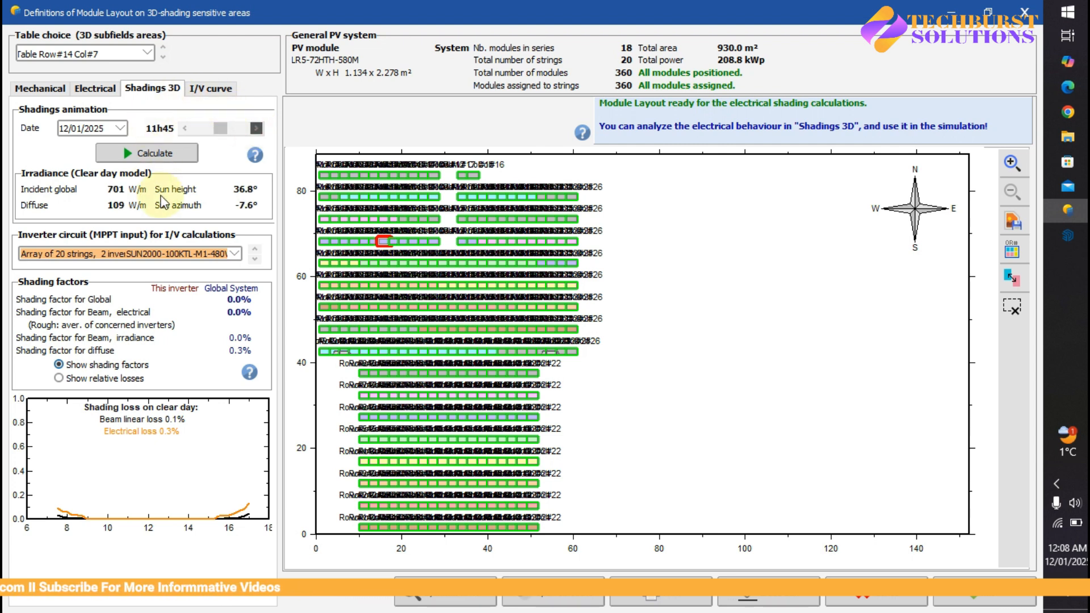
# - Examine the I/V curves, comparing inverter 1 with strings 1 to 10 against inverter 2 with strings 11 to 20
pyautogui.click(218, 90)
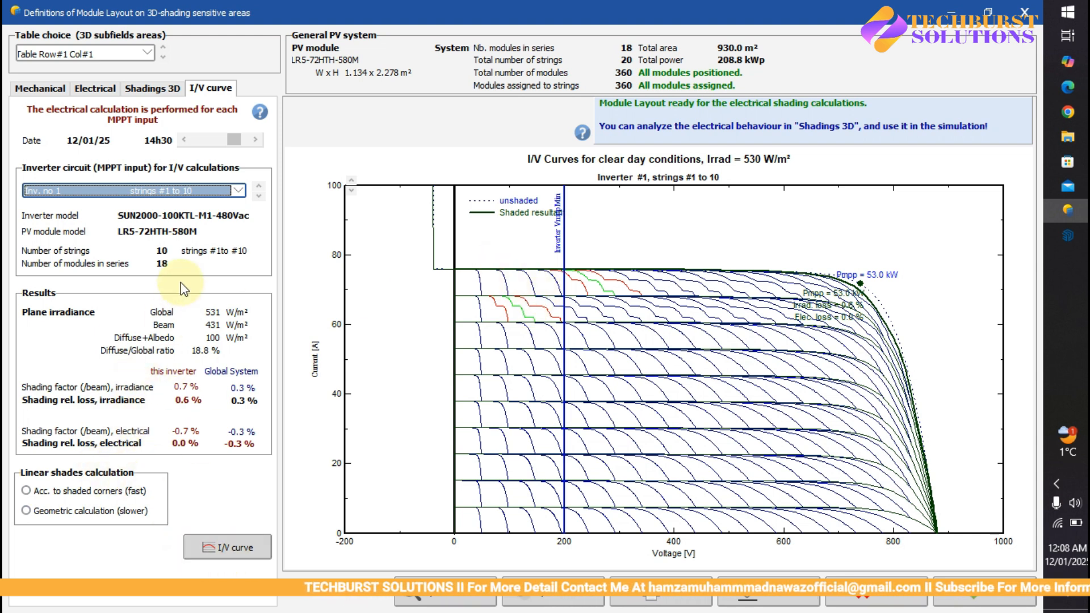
pyautogui.click(244, 192)
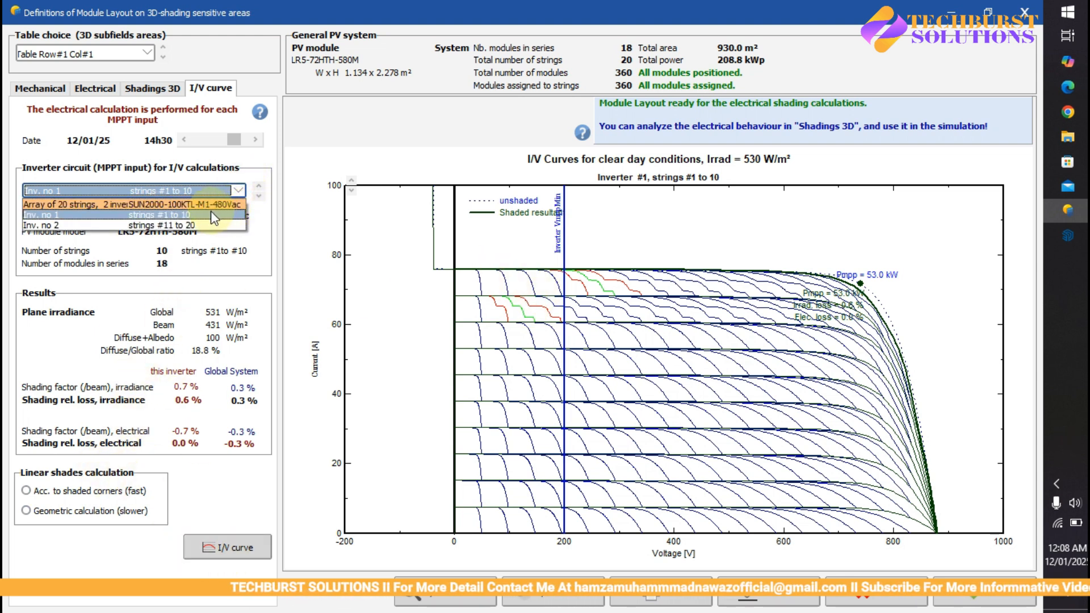
pyautogui.click(206, 222)
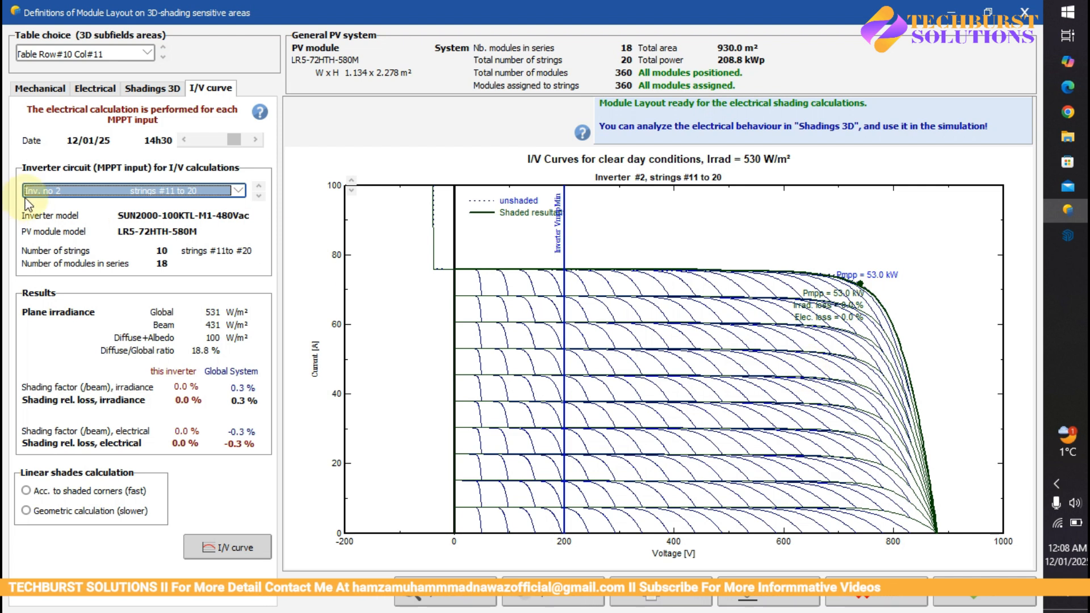
pyautogui.click(242, 186)
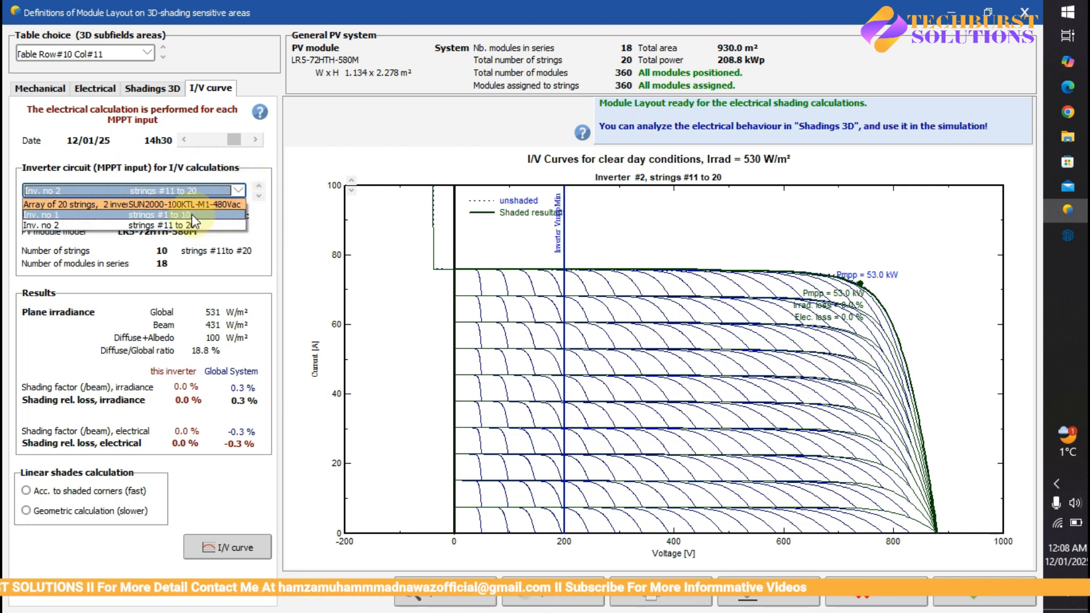
pyautogui.click(193, 215)
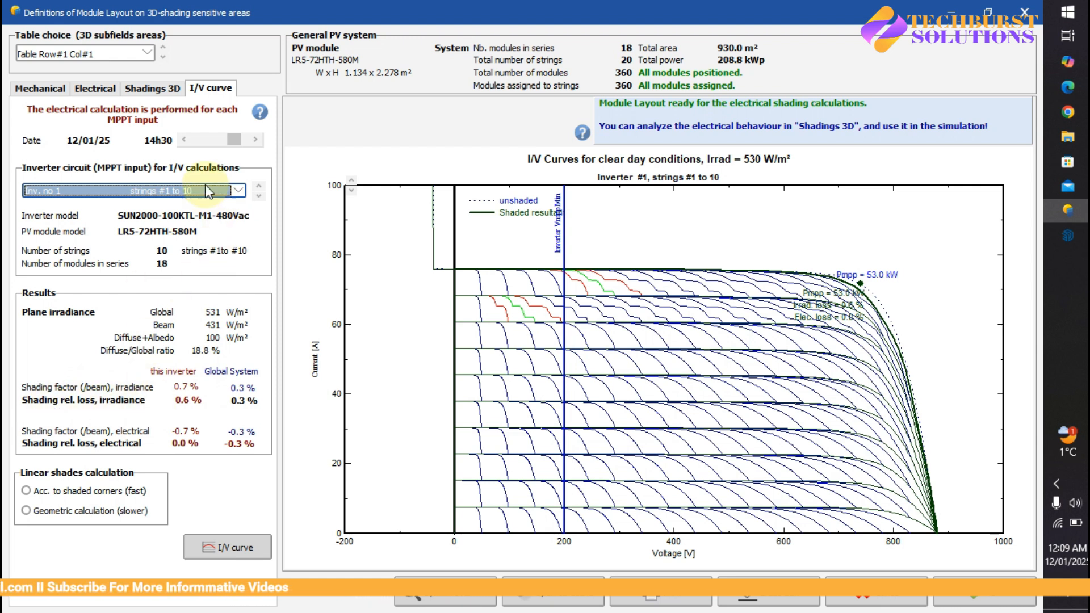
pyautogui.click(238, 191)
pyautogui.click(190, 224)
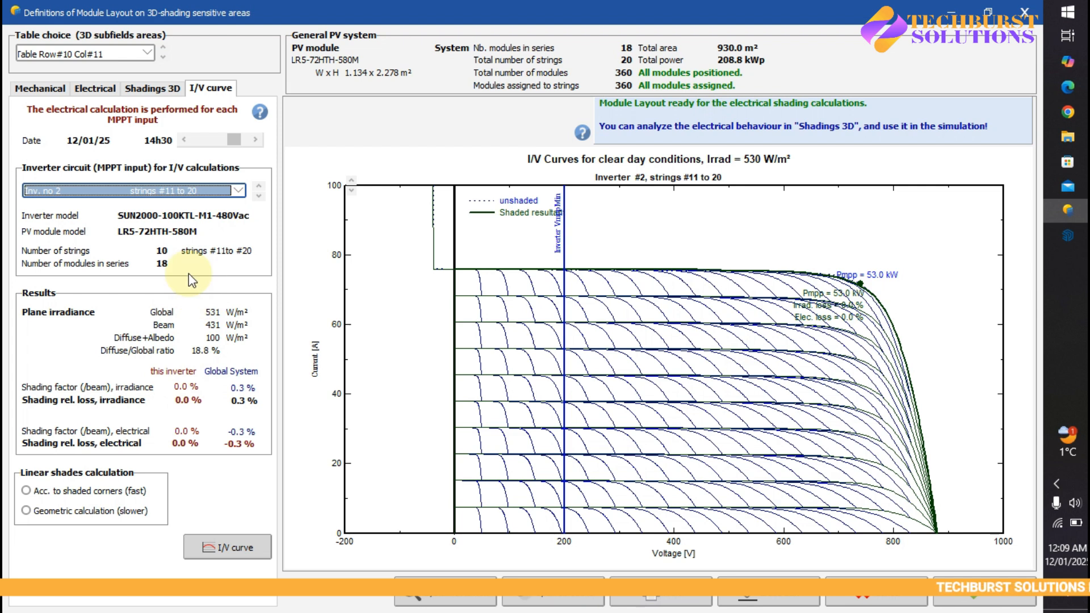
pyautogui.click(237, 191)
pyautogui.click(219, 215)
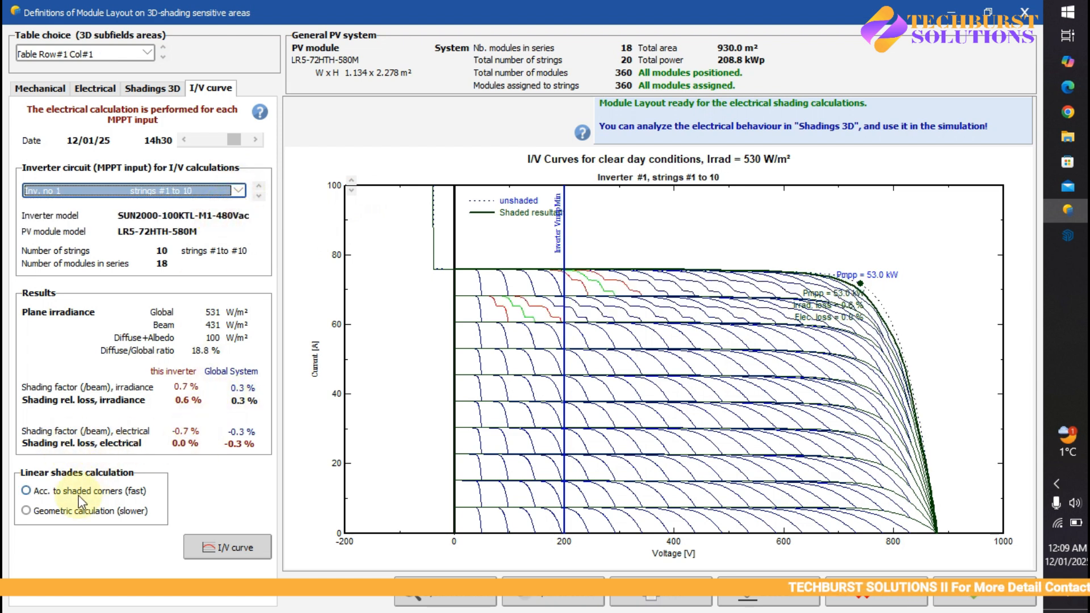
# - Set the linear shades calculation to geometric and view inverter 1's resulting I/V curve, P/V curve and detailed I/V curves
pyautogui.click(26, 491)
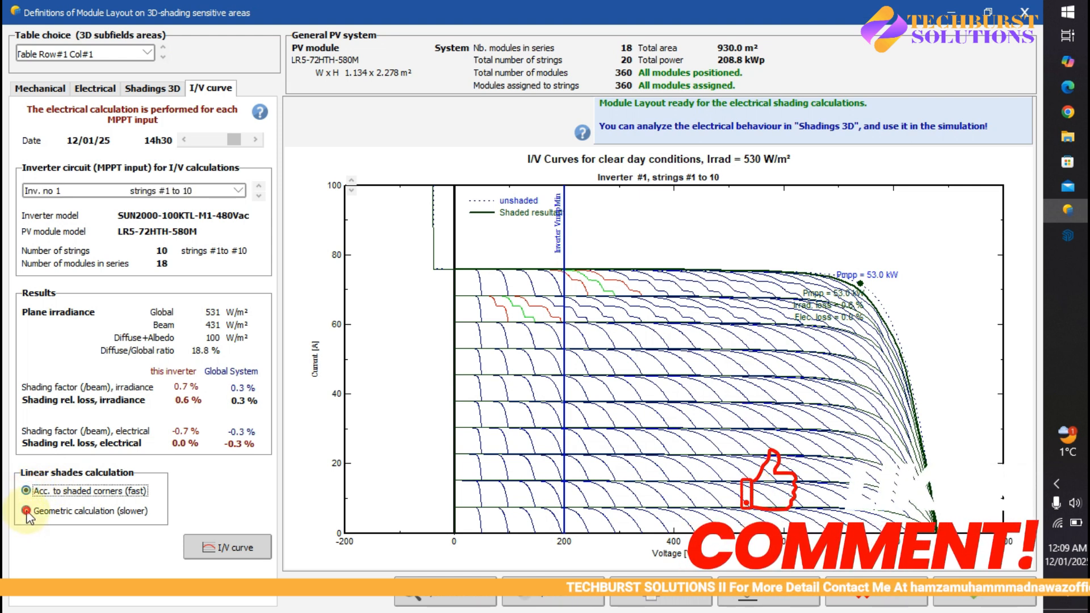
pyautogui.click(26, 511)
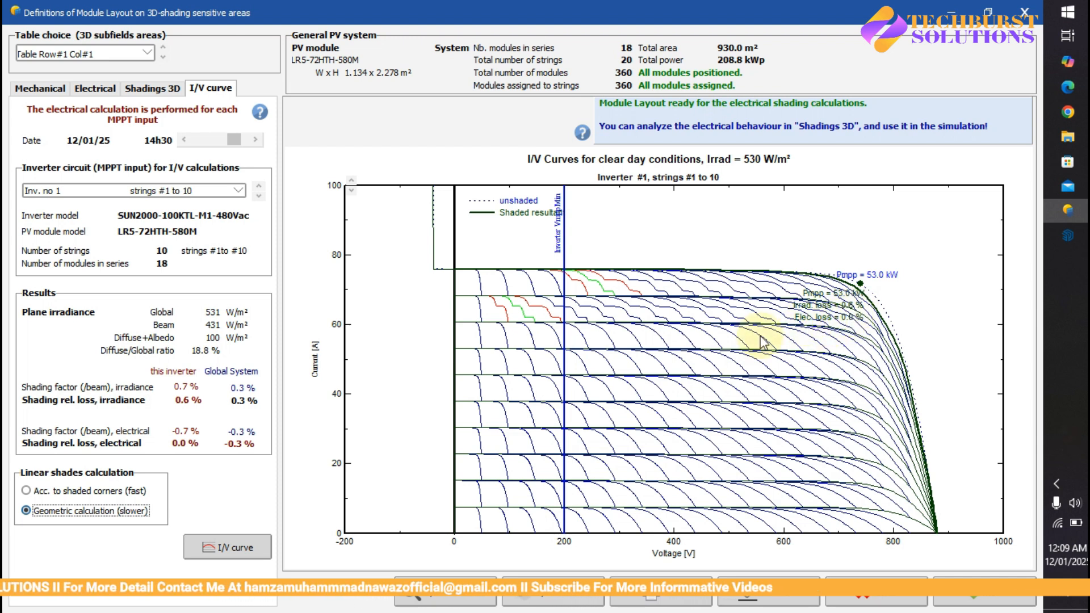
pyautogui.click(236, 550)
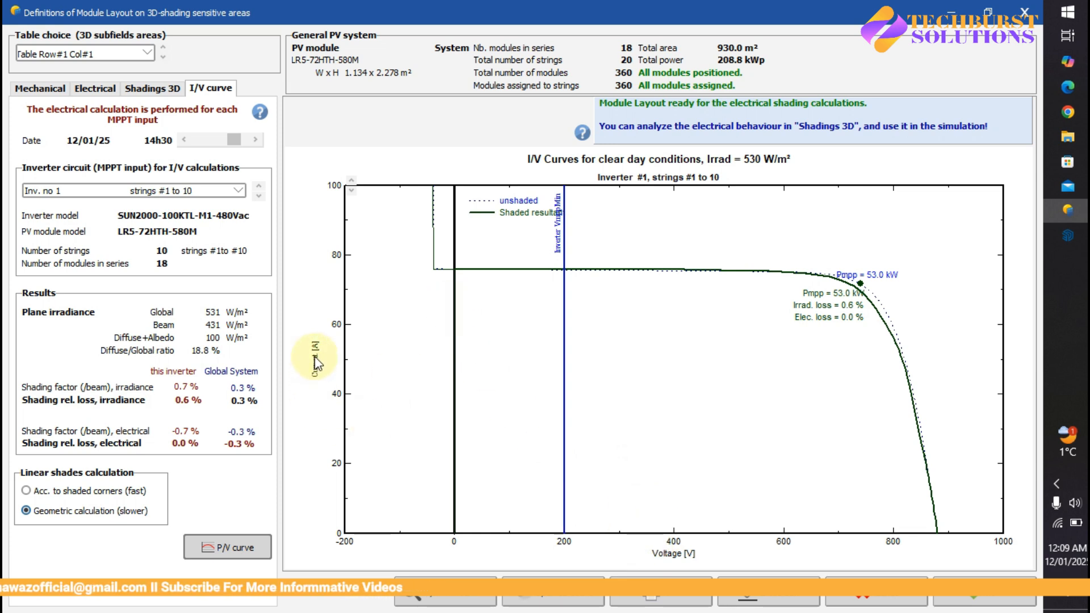
pyautogui.click(248, 555)
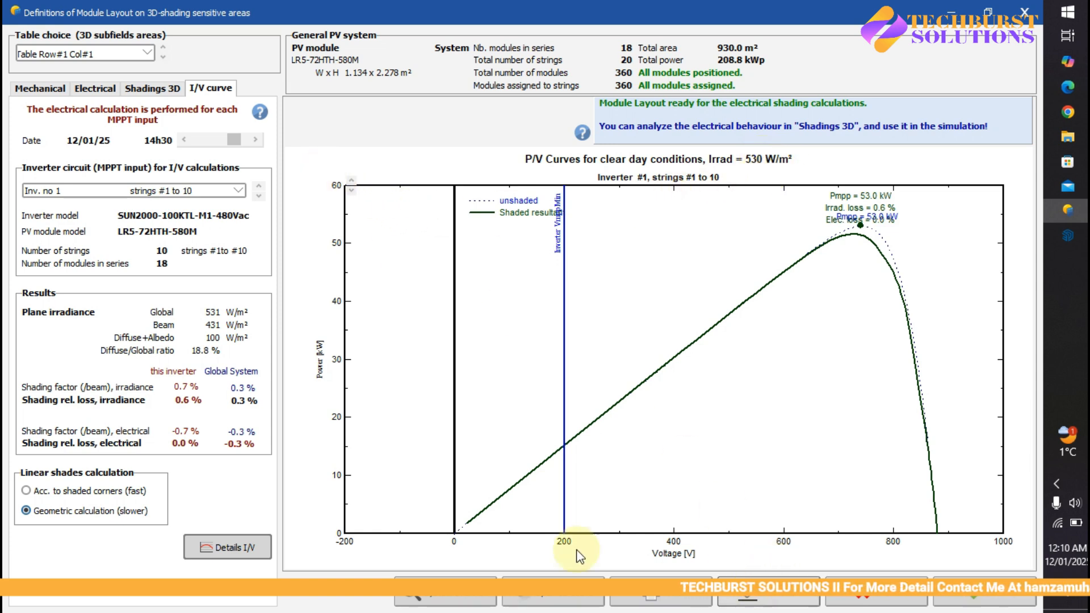
pyautogui.click(248, 548)
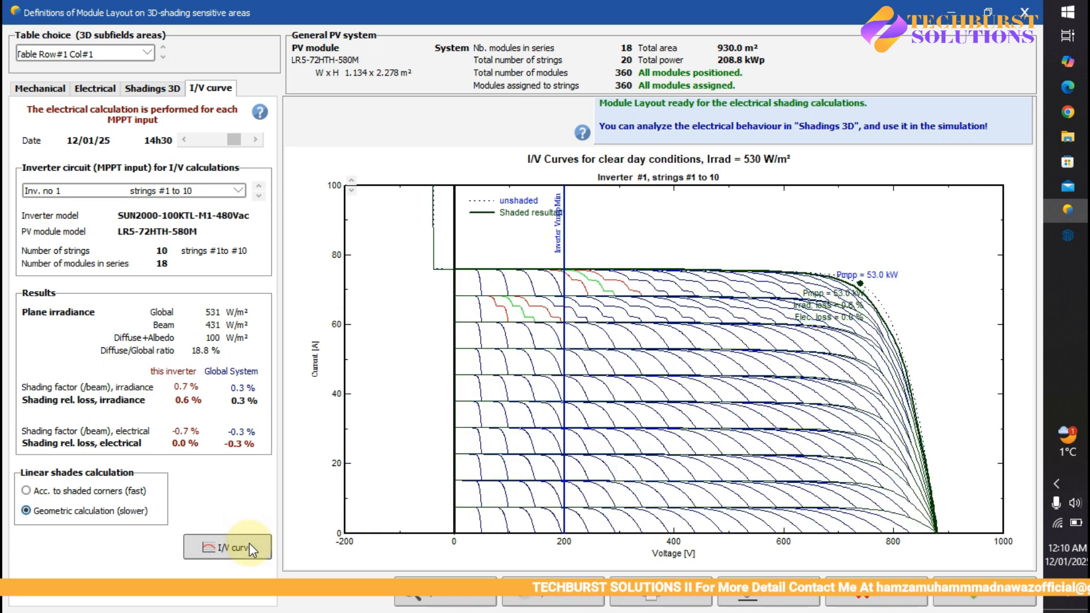
pyautogui.click(250, 545)
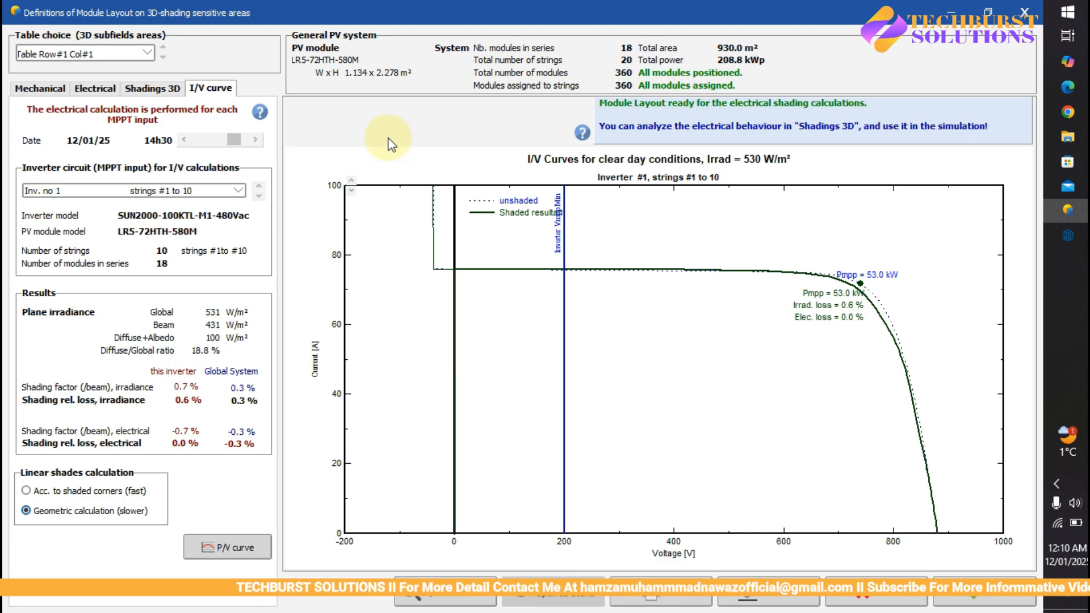
# - Open the 3D shading scene, examine the string colours on the roof modules from several viewpoints, and close the scene
pyautogui.click(265, 13)
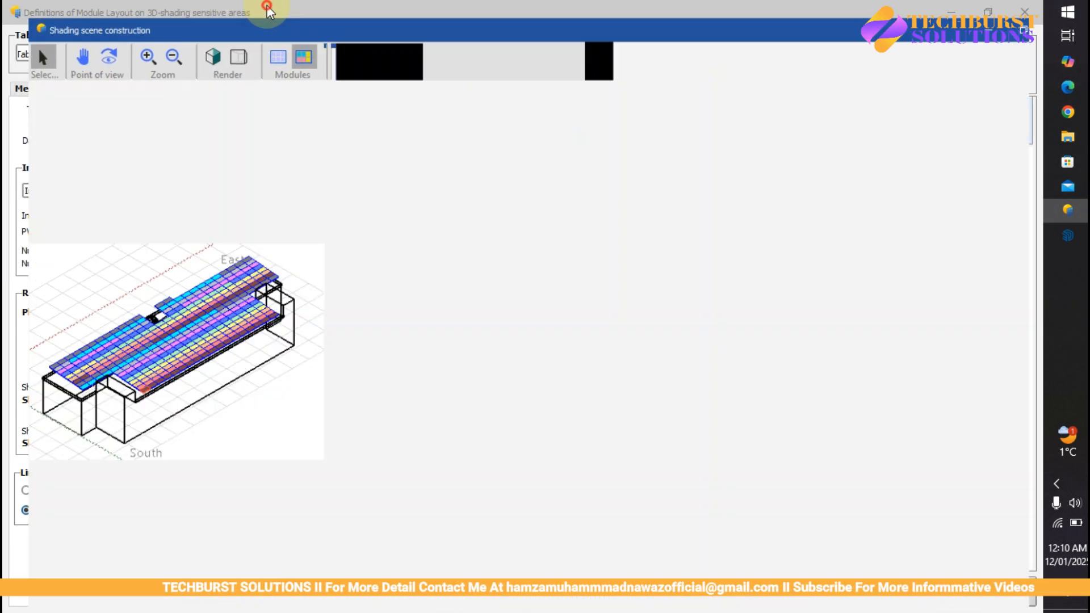
pyautogui.scroll(4, 486, 294)
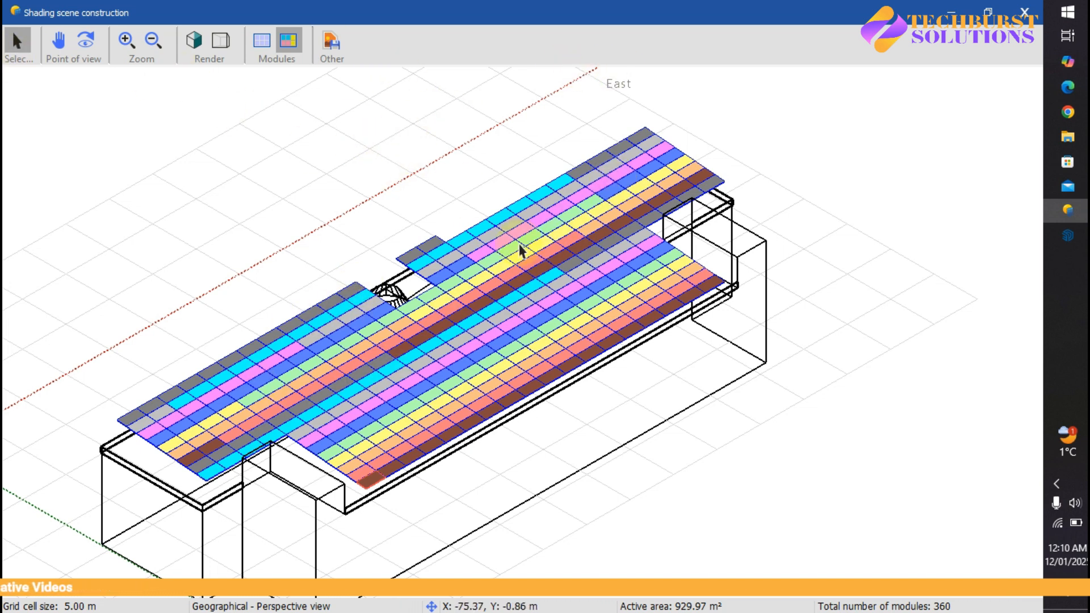
pyautogui.moveTo(200, 307); pyautogui.dragTo(467, 291)
pyautogui.scroll(-3, 466, 287)
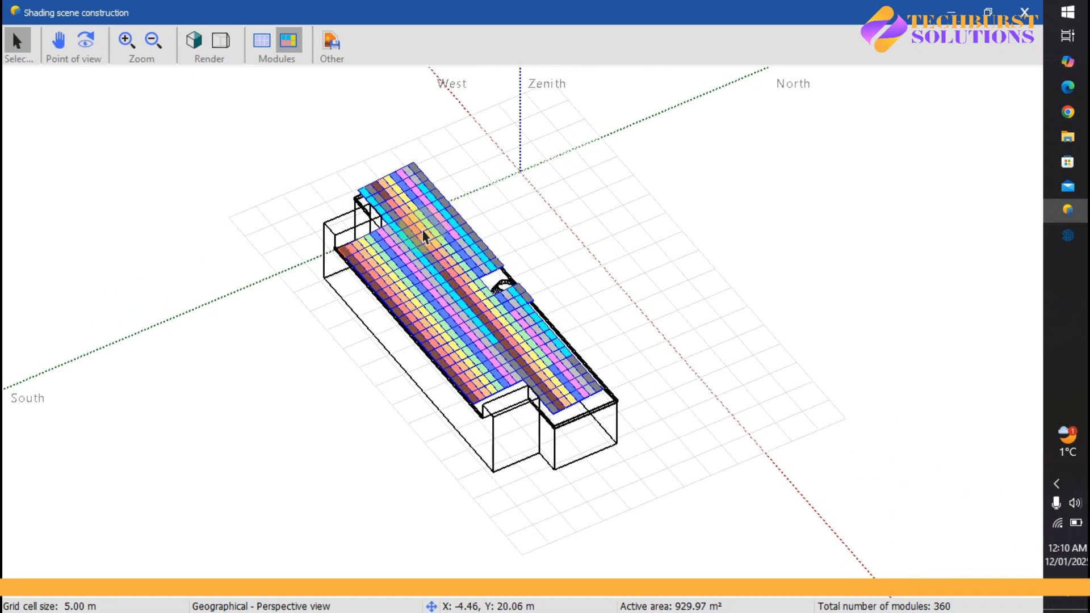
pyautogui.scroll(6, 409, 219)
pyautogui.moveTo(319, 287); pyautogui.dragTo(450, 349)
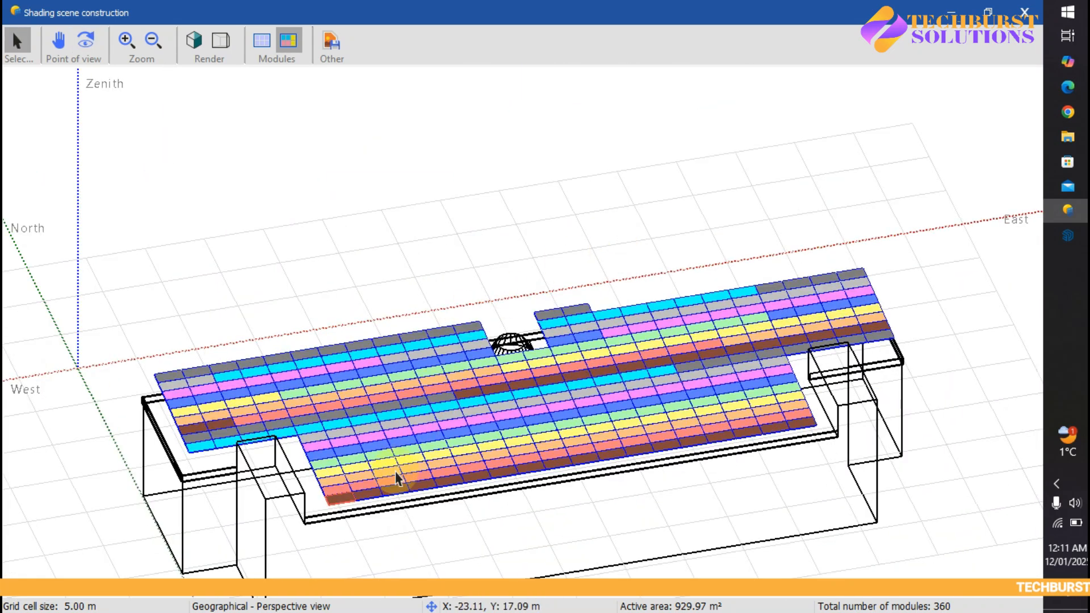
pyautogui.scroll(5, 402, 477)
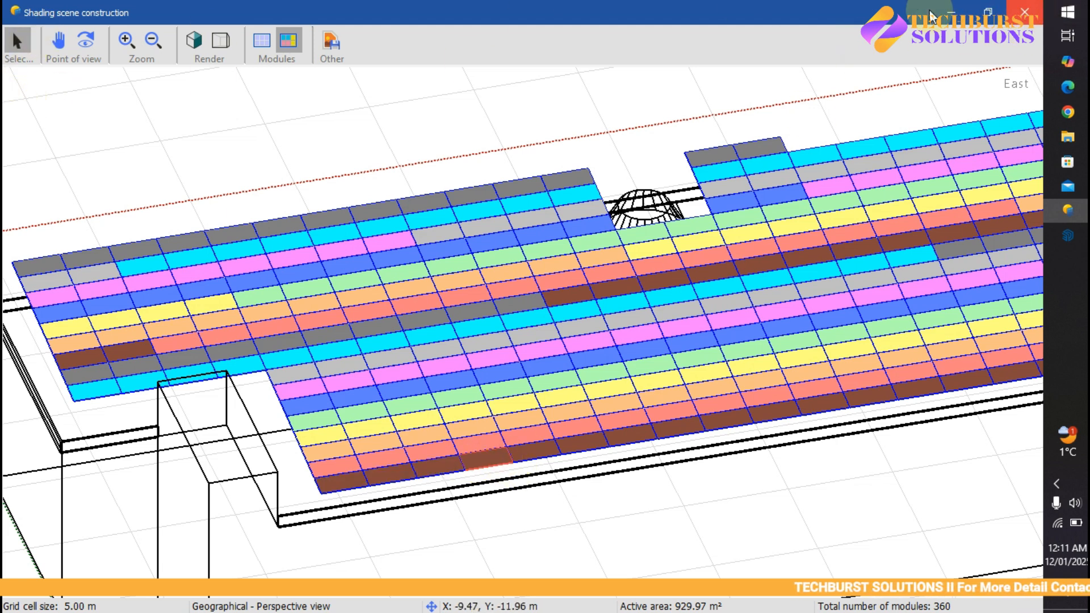
pyautogui.click(290, 41)
pyautogui.click(297, 40)
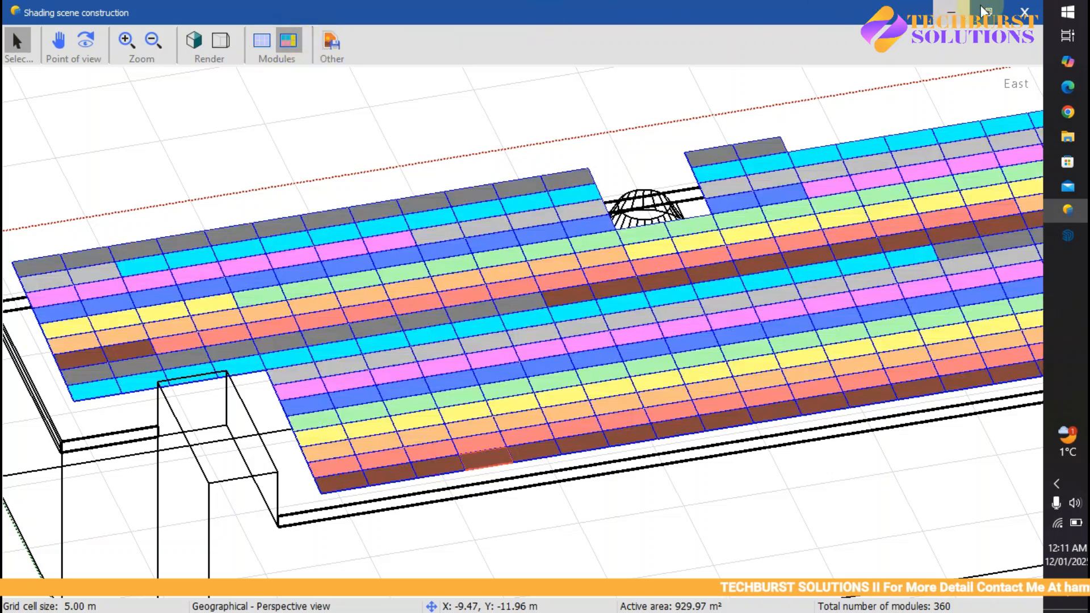
pyautogui.click(1026, 12)
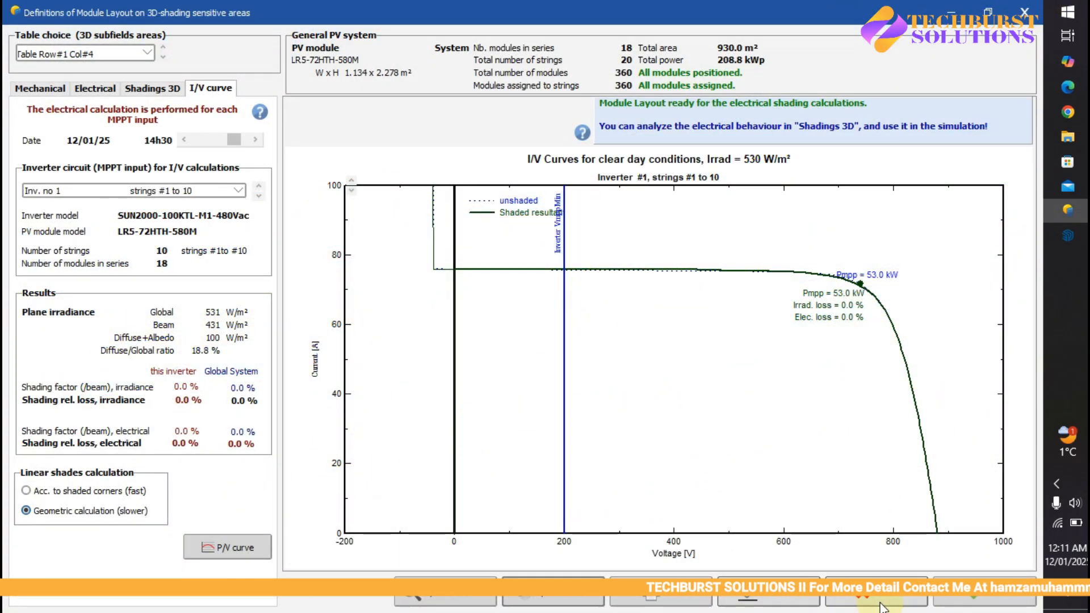
# - Review the module layout's mechanical arrangement, string attribution, 3D shadings and I/V curve for inverter 1
pyautogui.click(43, 89)
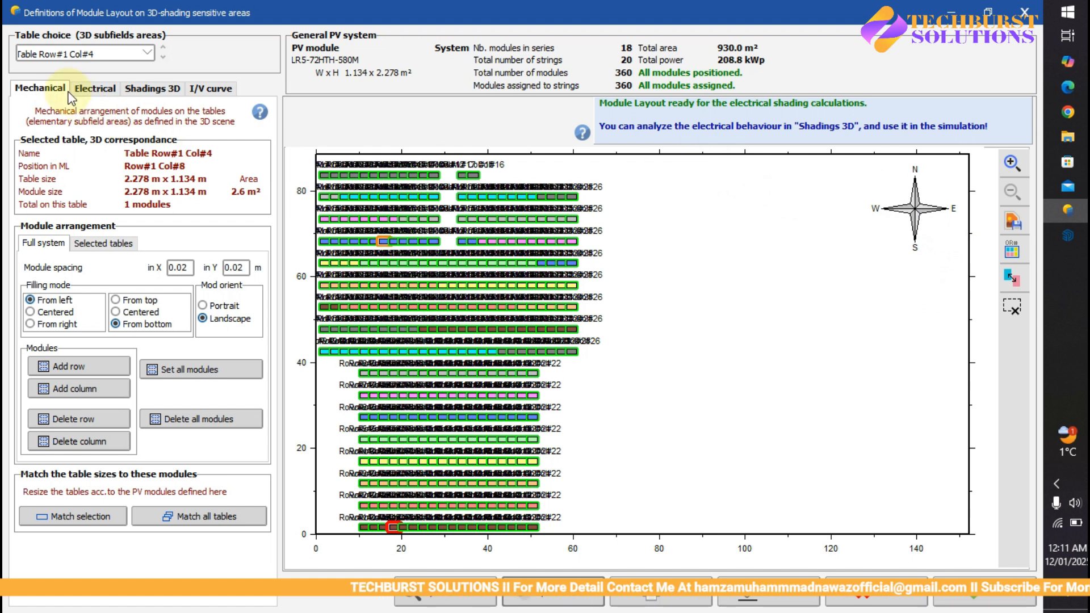
pyautogui.click(112, 91)
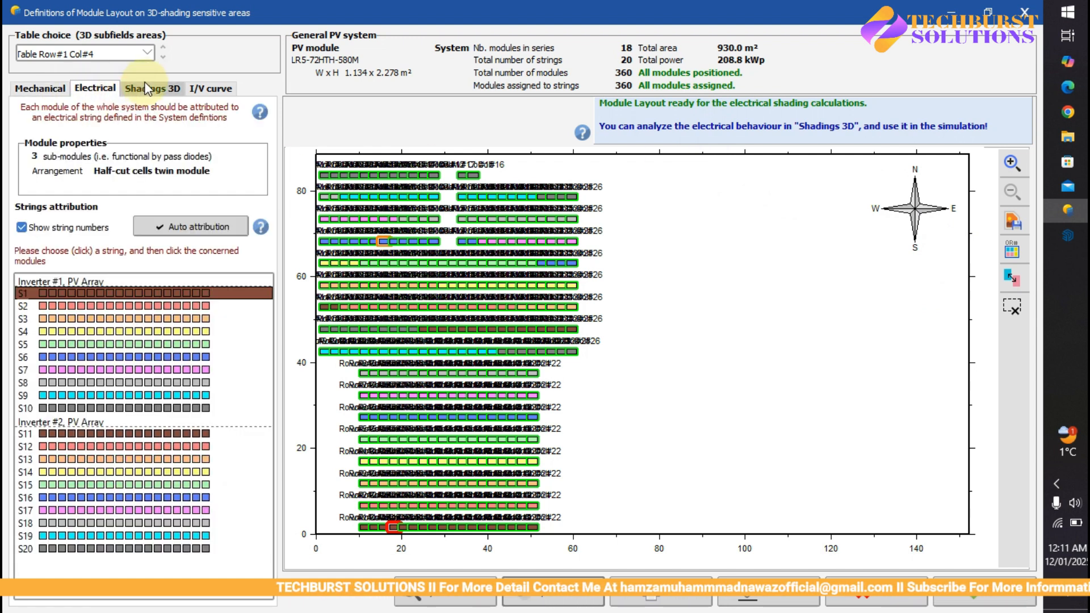
pyautogui.click(168, 92)
pyautogui.click(95, 88)
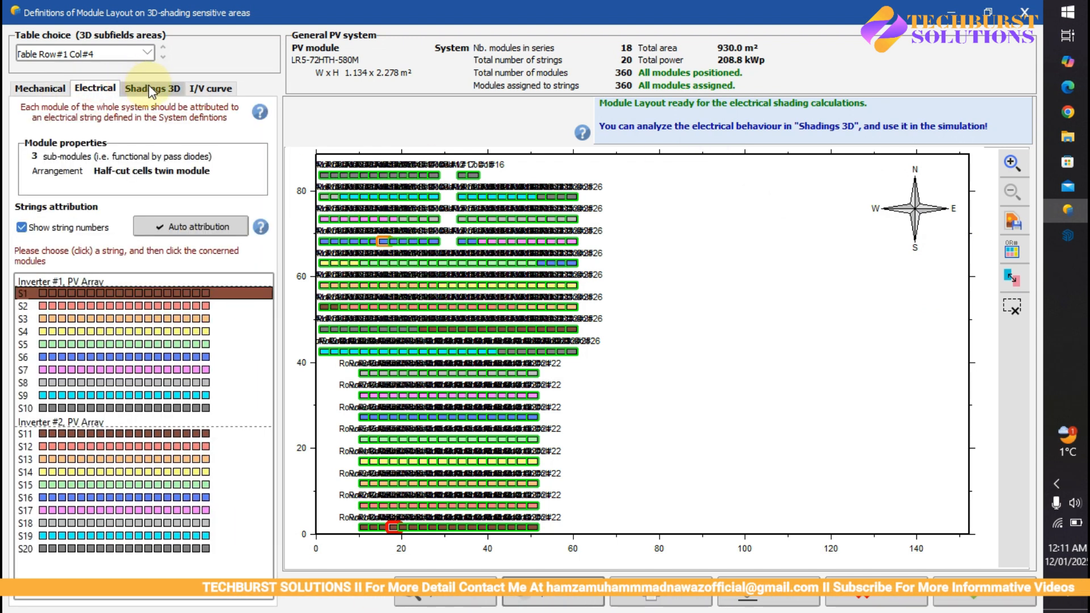
pyautogui.click(212, 90)
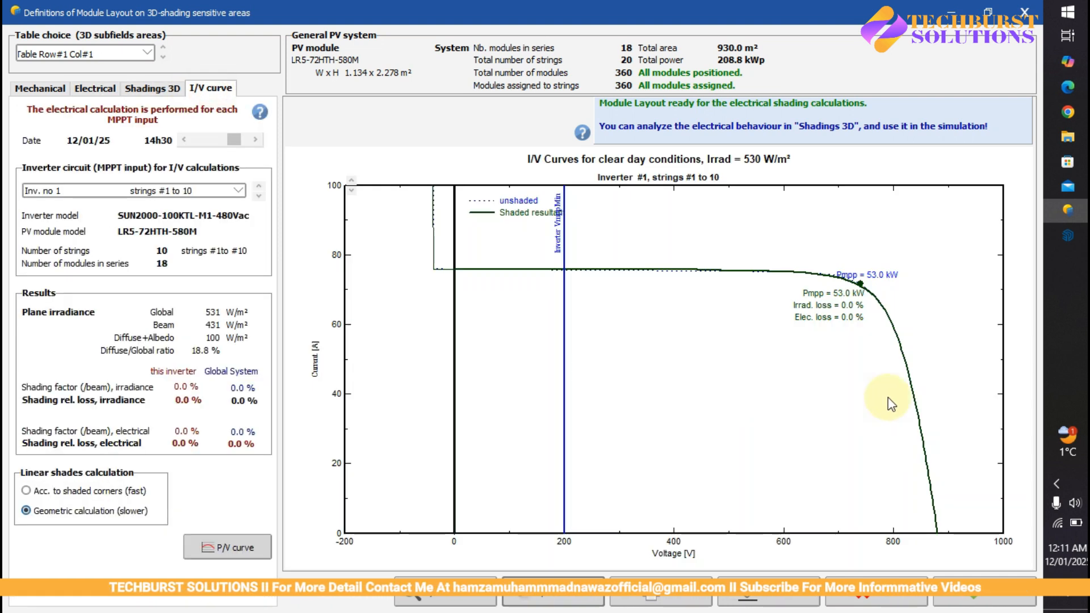
# - Accept the module layout definition and save simulation variant VC0
pyautogui.click(1001, 600)
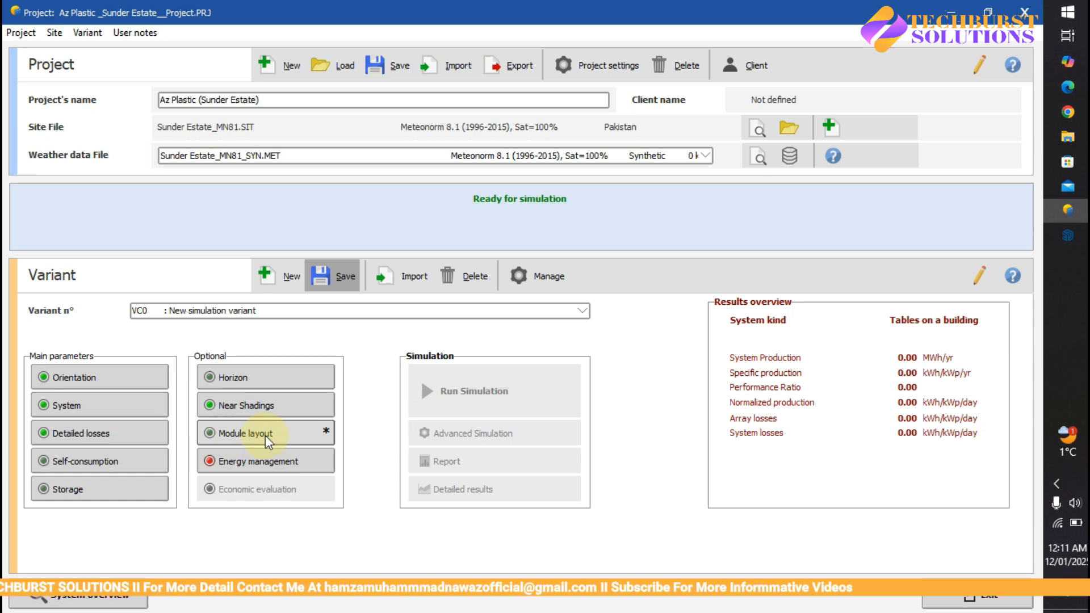
pyautogui.click(332, 276)
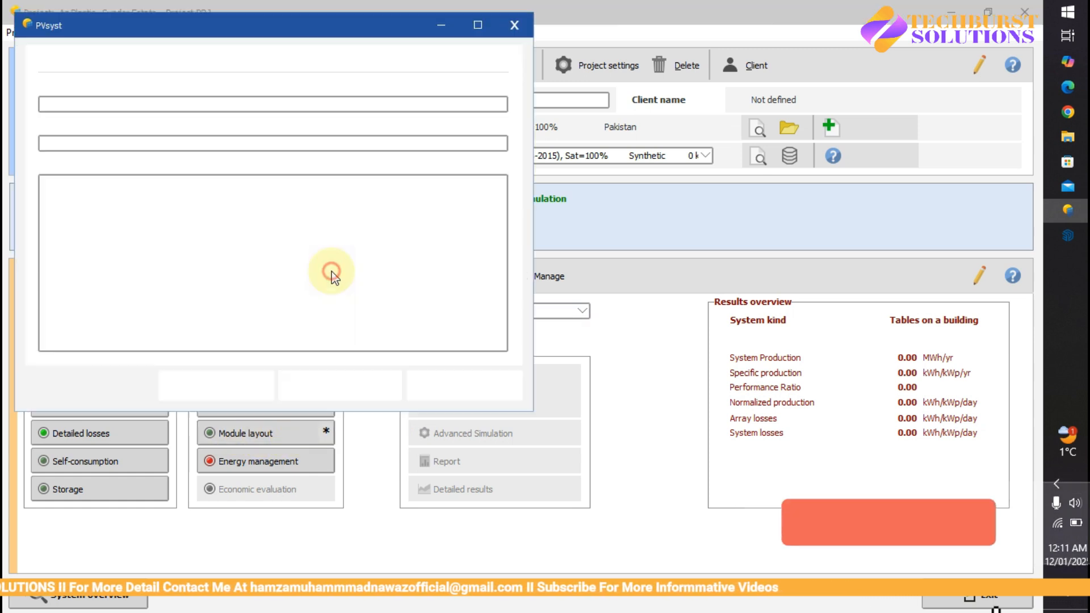
pyautogui.click(438, 383)
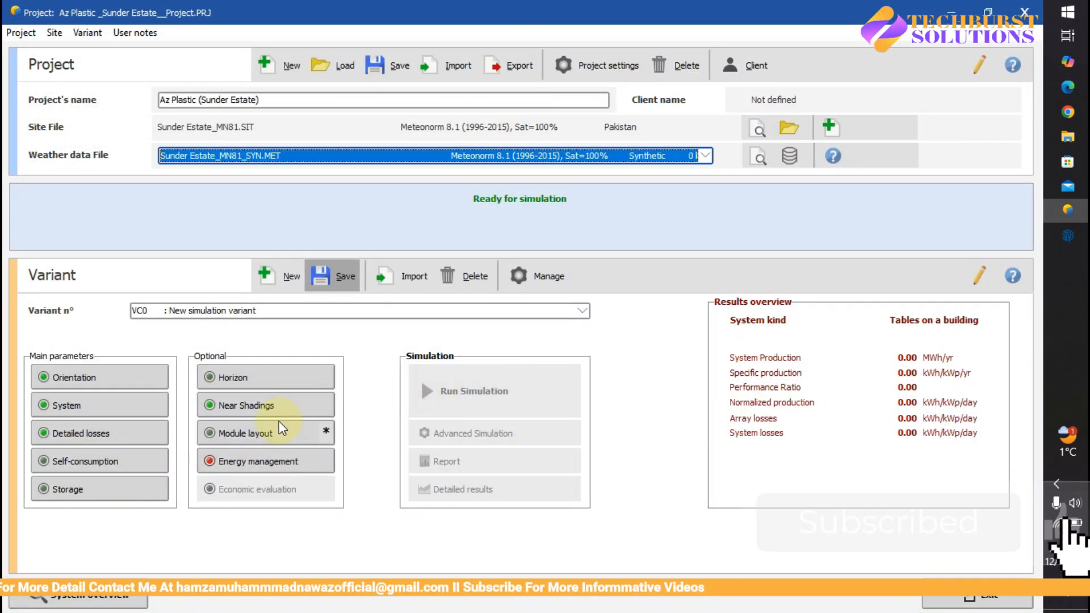
# - Reopen the module layout, check its mechanical, electrical and 3D shadings definitions, and confirm it
pyautogui.click(239, 439)
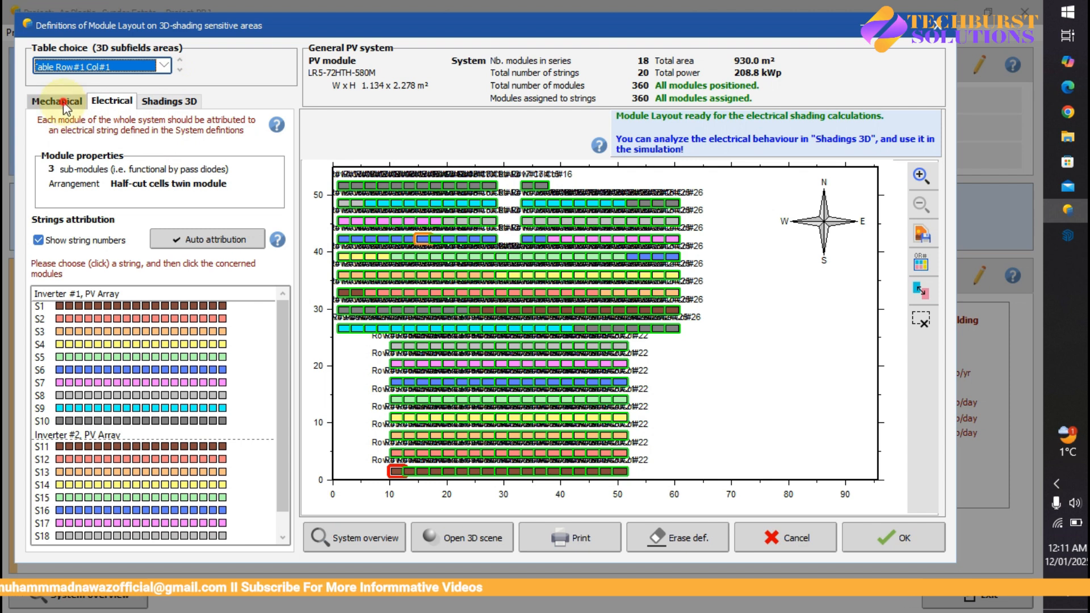
pyautogui.click(64, 102)
pyautogui.click(112, 101)
pyautogui.click(168, 101)
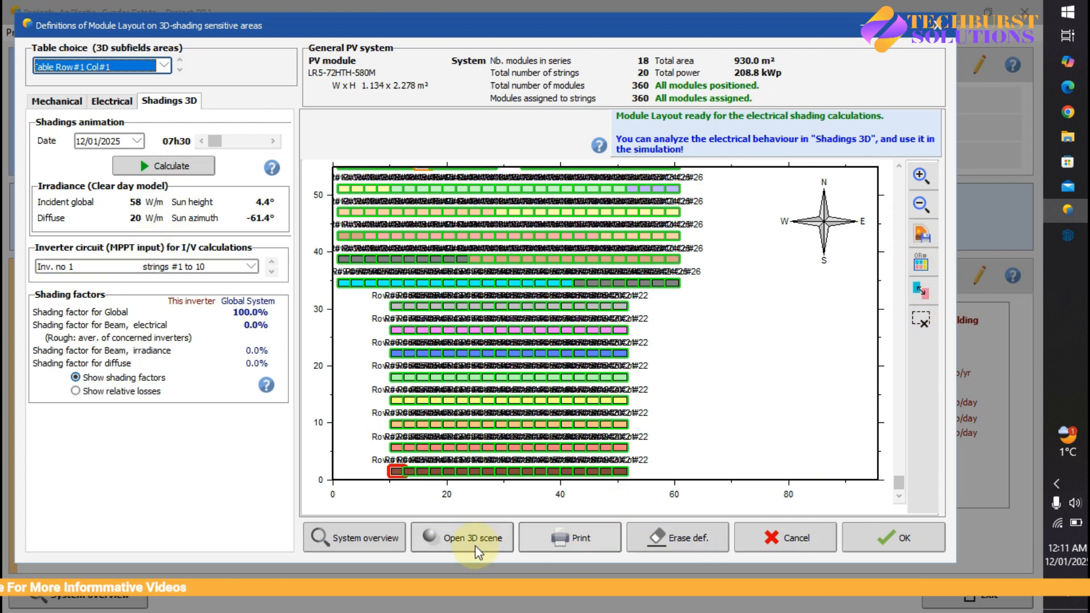
pyautogui.click(925, 540)
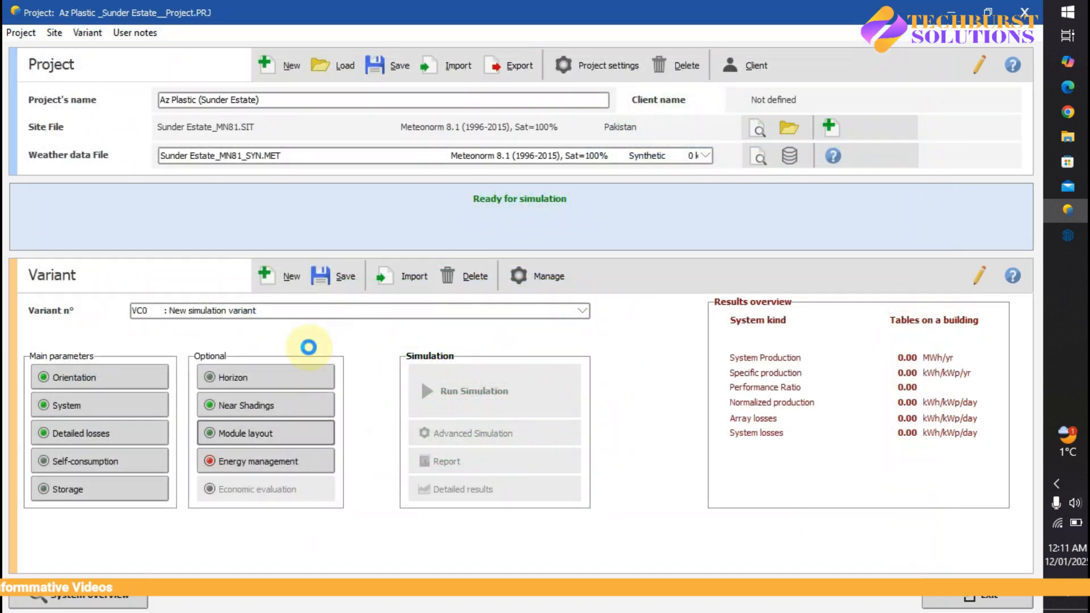
# - Open the energy management settings and choose external ambient temperature (outdoor installation) as the inverter temperature for PNom evaluation
pyautogui.click(258, 462)
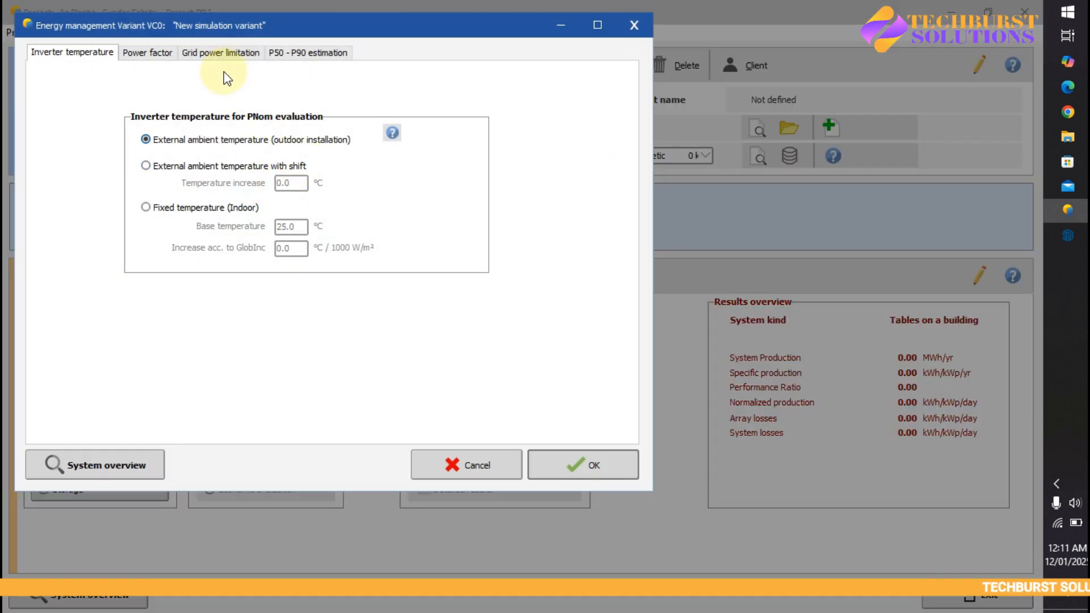
pyautogui.click(153, 53)
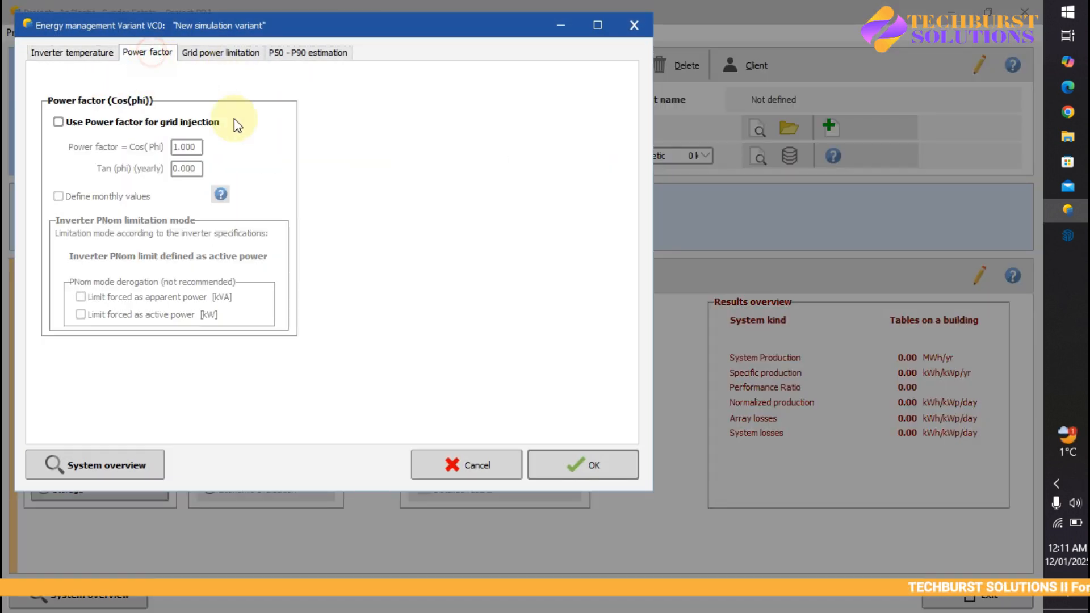
pyautogui.click(97, 53)
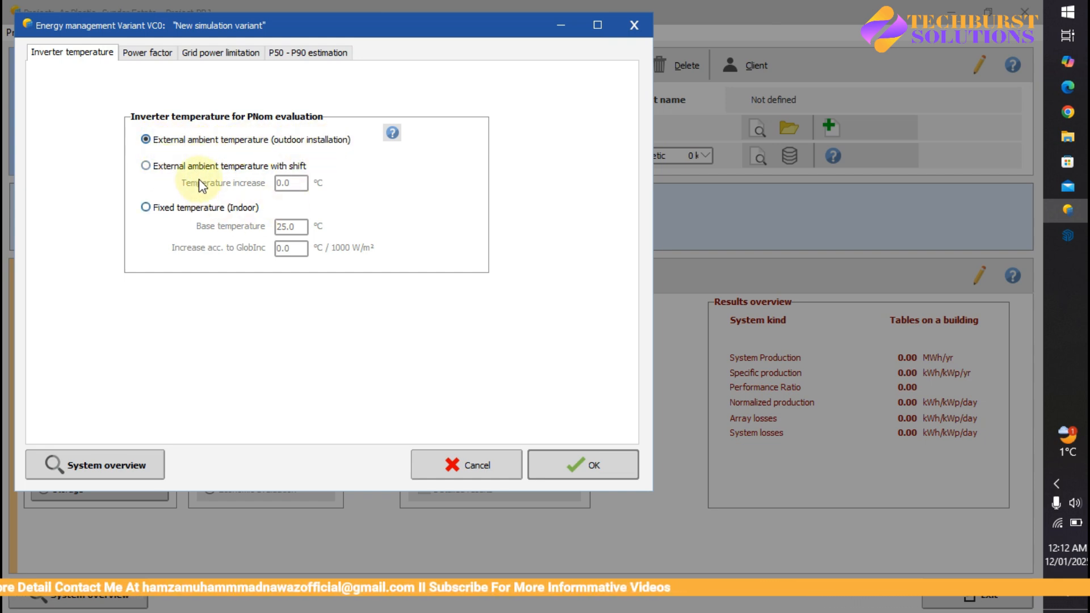
pyautogui.click(158, 173)
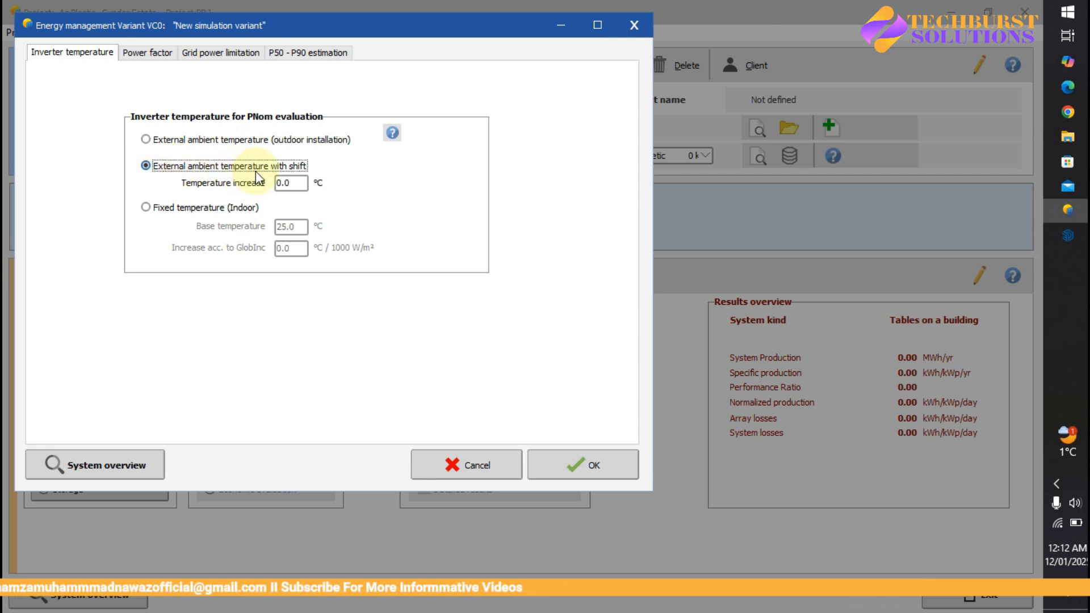
pyautogui.click(147, 208)
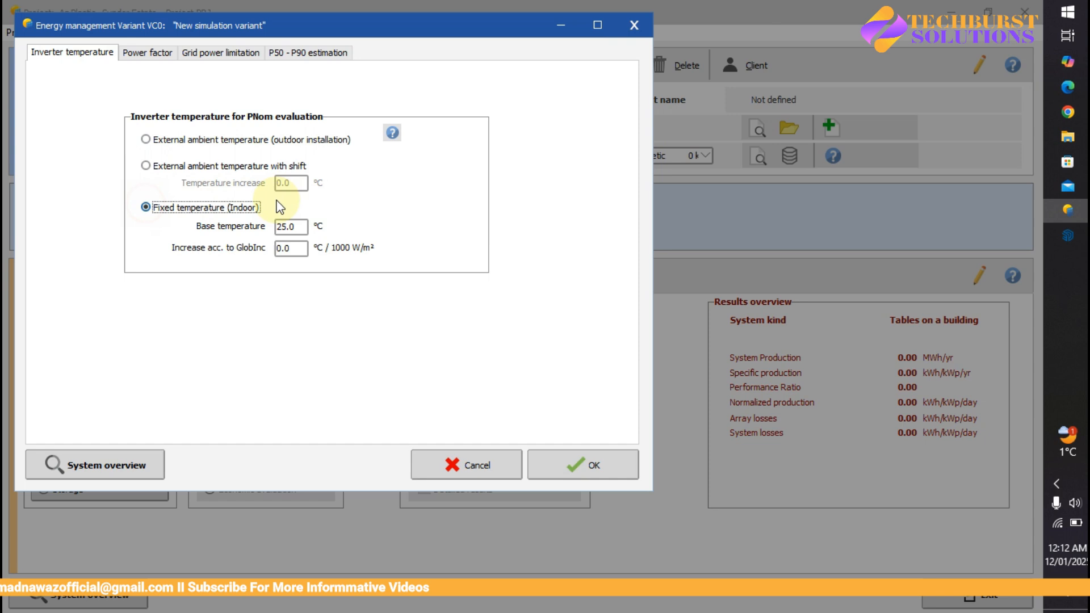
pyautogui.click(147, 142)
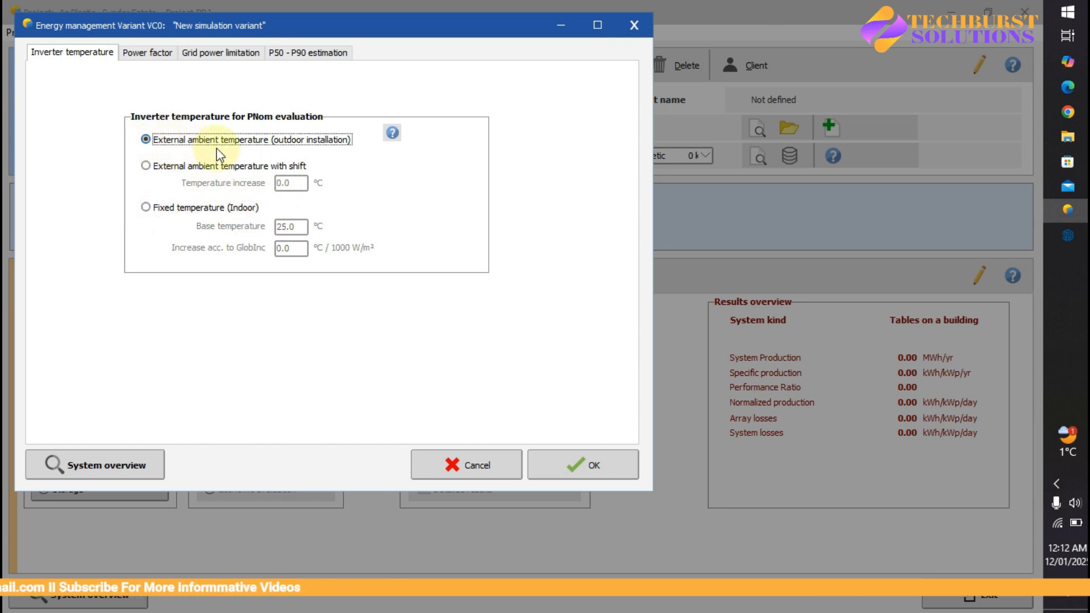
# - Enable the power factor for grid injection and set cos(phi) to 0.98, lagging
pyautogui.click(144, 55)
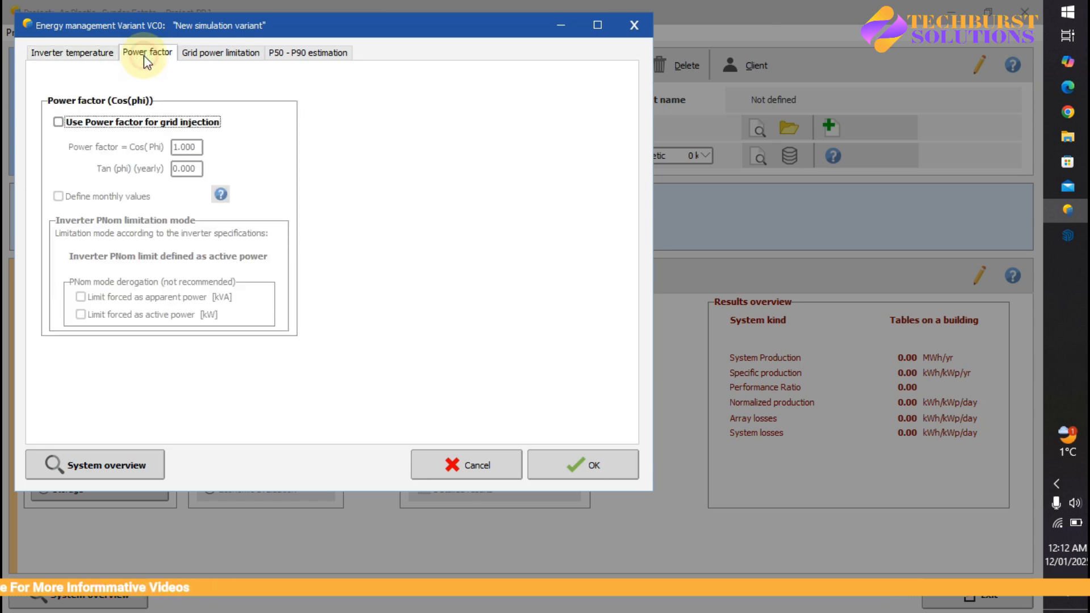
pyautogui.click(60, 122)
pyautogui.moveTo(200, 145); pyautogui.dragTo(157, 143)
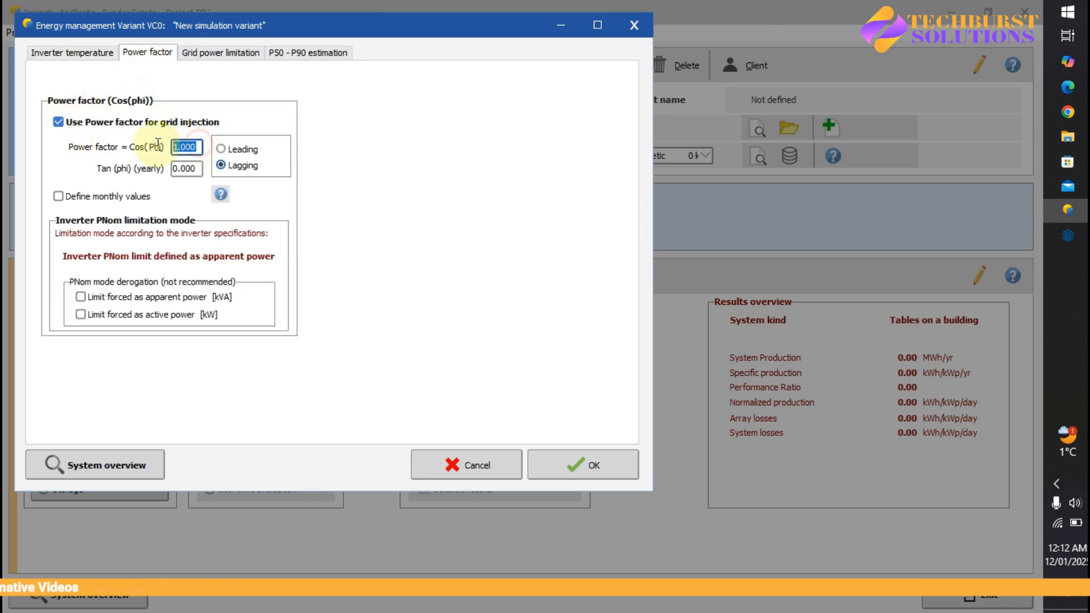
pyautogui.write('0.98')
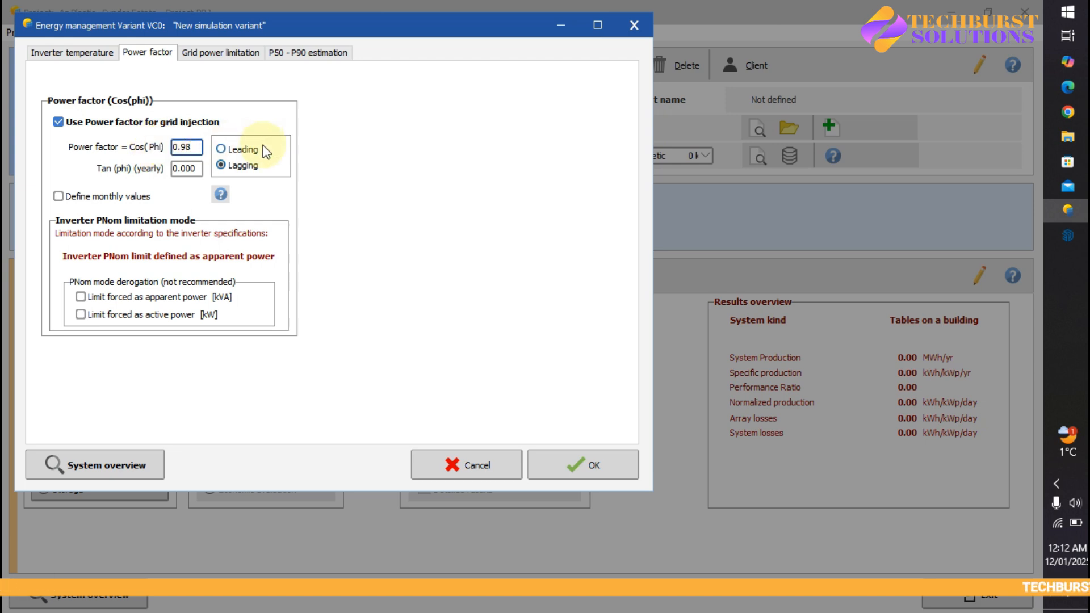
pyautogui.click(221, 149)
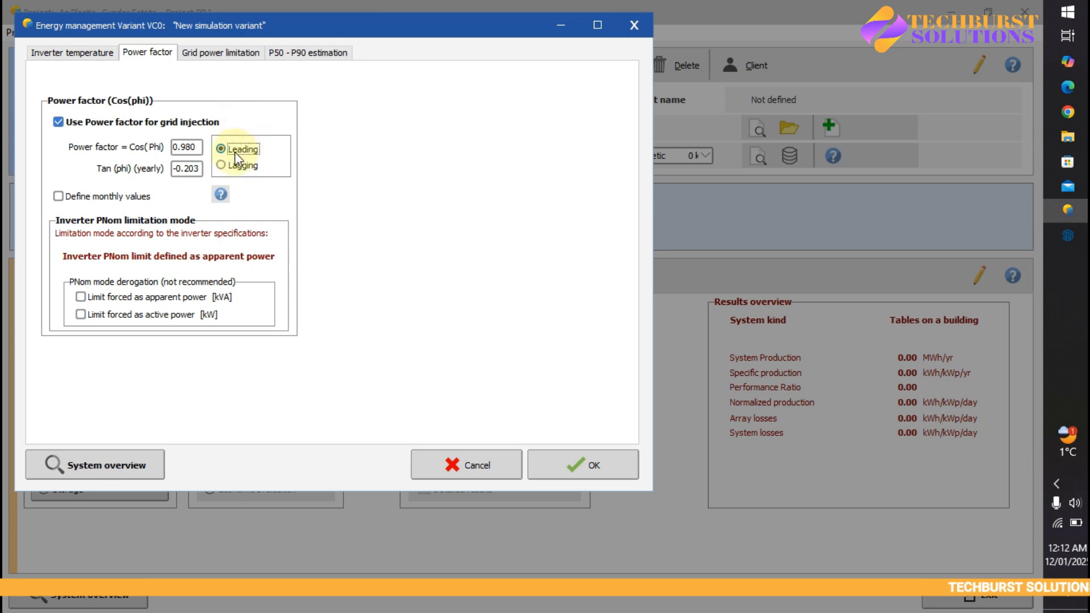
pyautogui.click(221, 165)
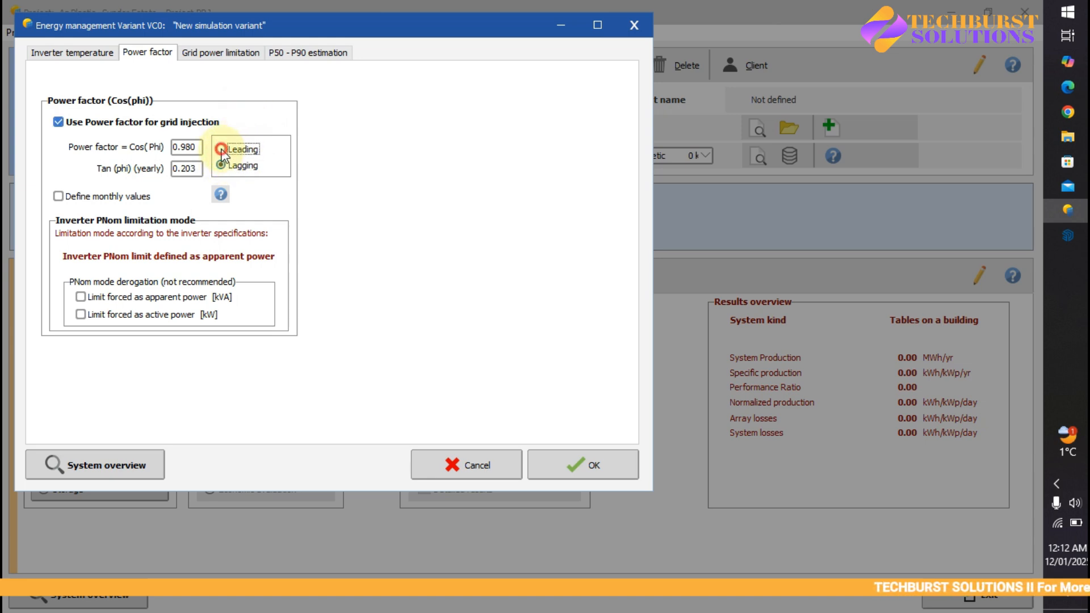
pyautogui.click(221, 165)
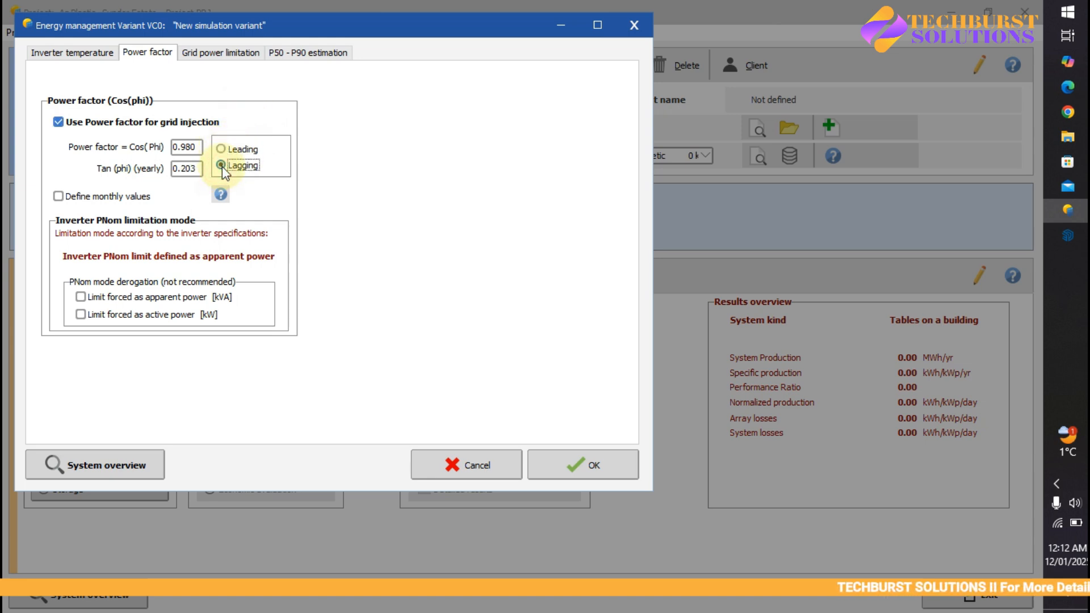
# - Try the monthly power factor option, and enable the grid power limitation applied at the inverter level
pyautogui.click(59, 197)
pyautogui.click(57, 196)
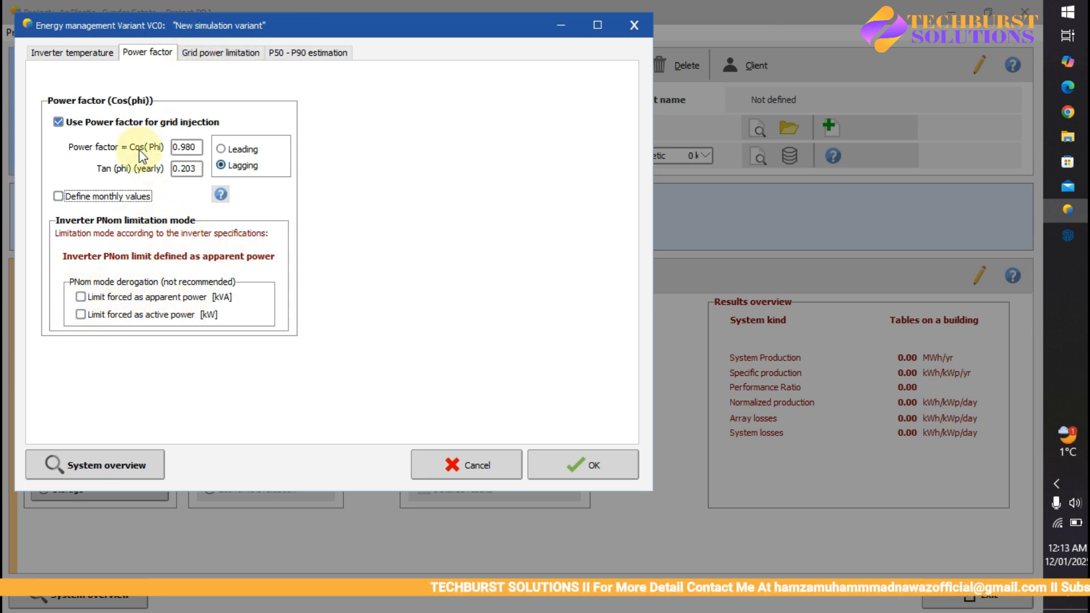
pyautogui.click(203, 55)
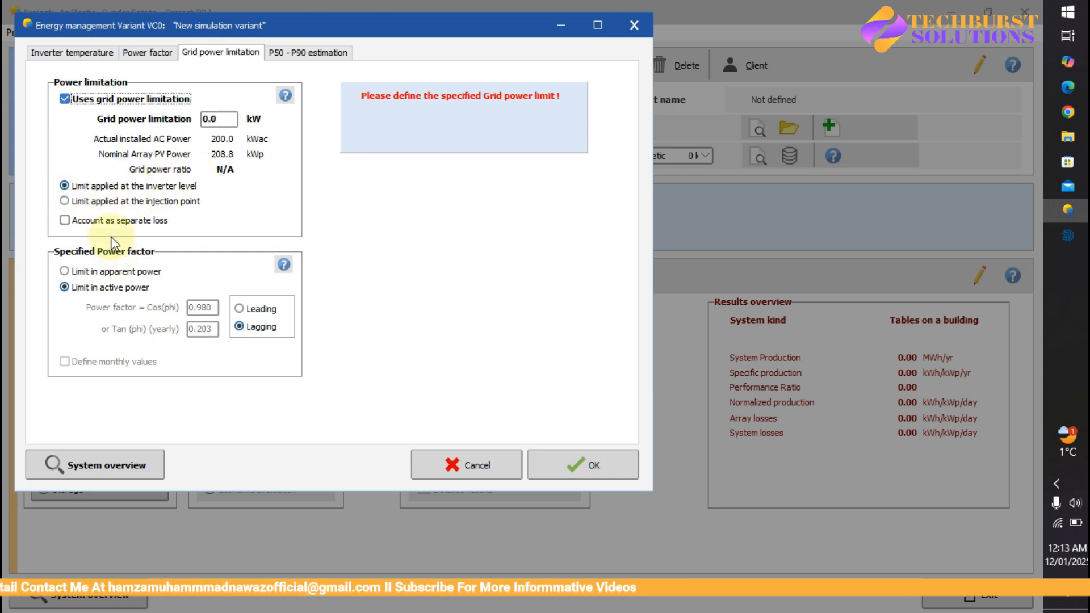
pyautogui.click(65, 221)
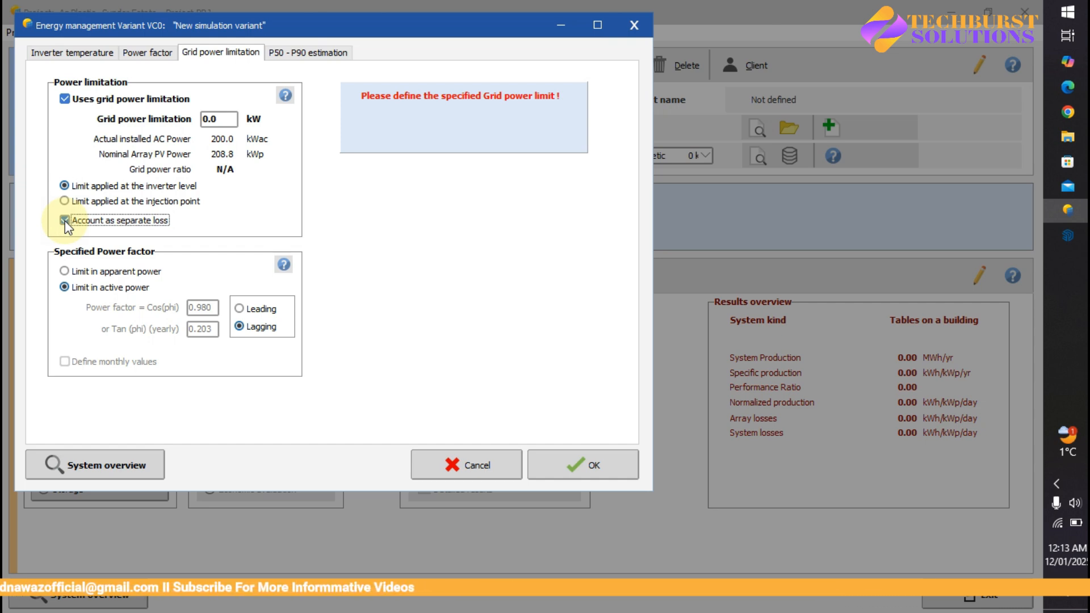
pyautogui.click(64, 220)
pyautogui.click(65, 100)
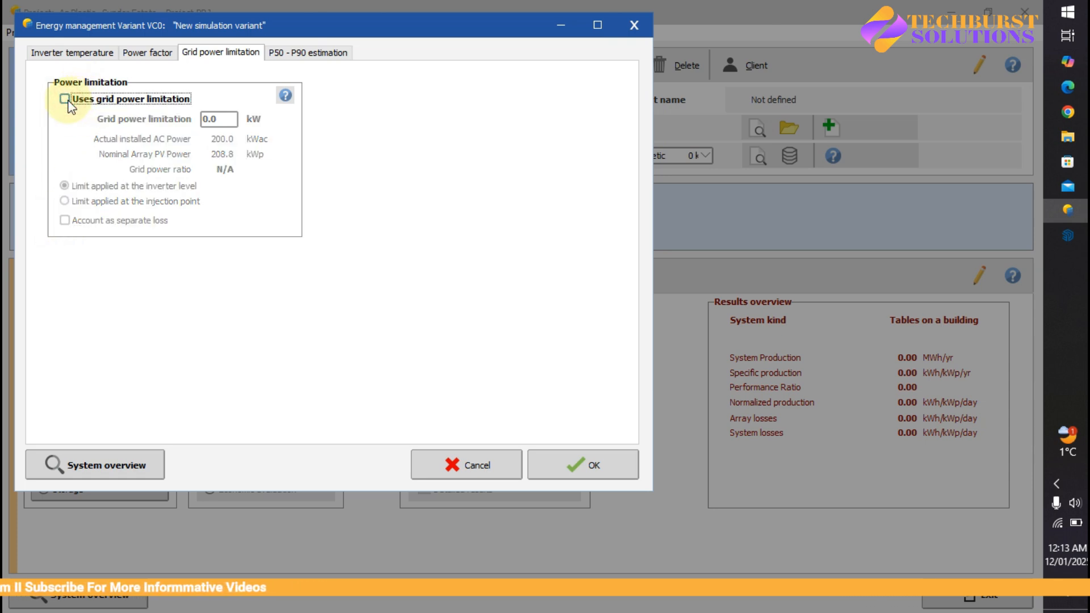
pyautogui.click(65, 100)
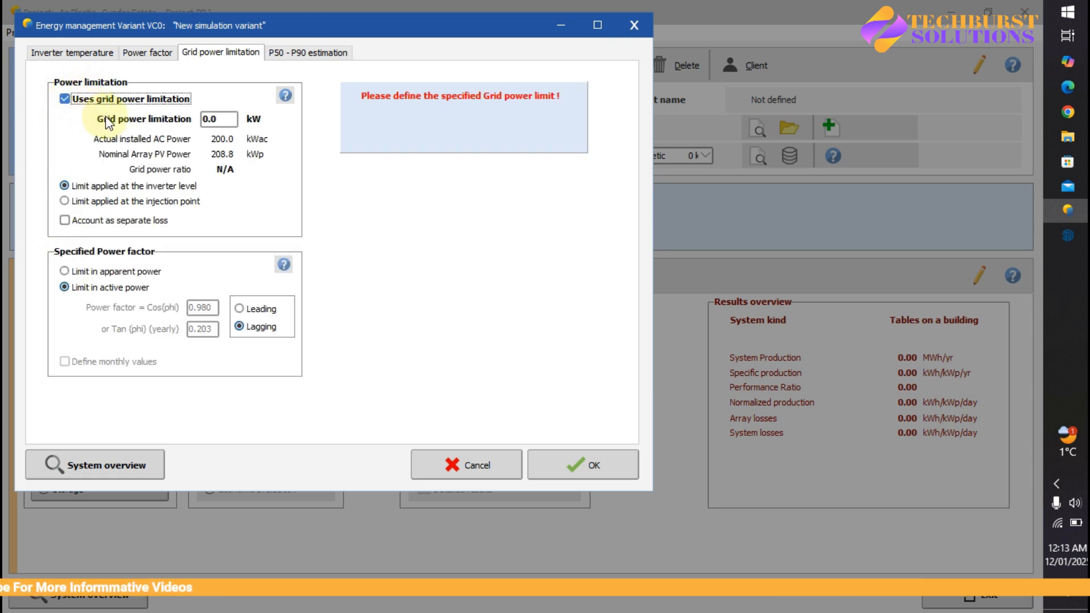
pyautogui.click(206, 119)
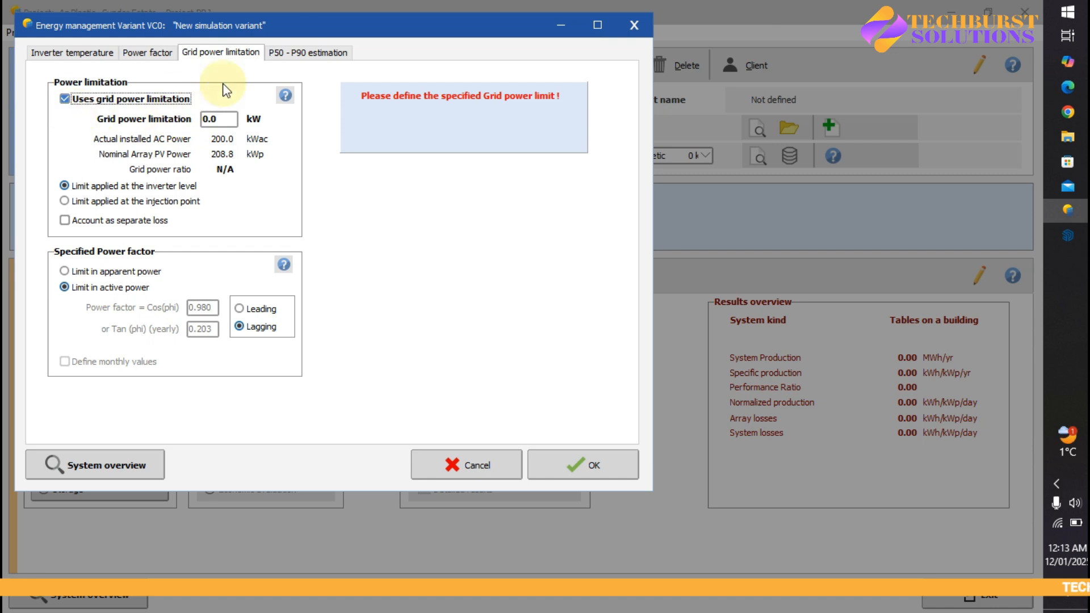
# - Define the P50-P90 estimation with monthly averages weather data, 2.0% climate change, 4.6% annual variability and 1.00% custom variability
pyautogui.click(313, 50)
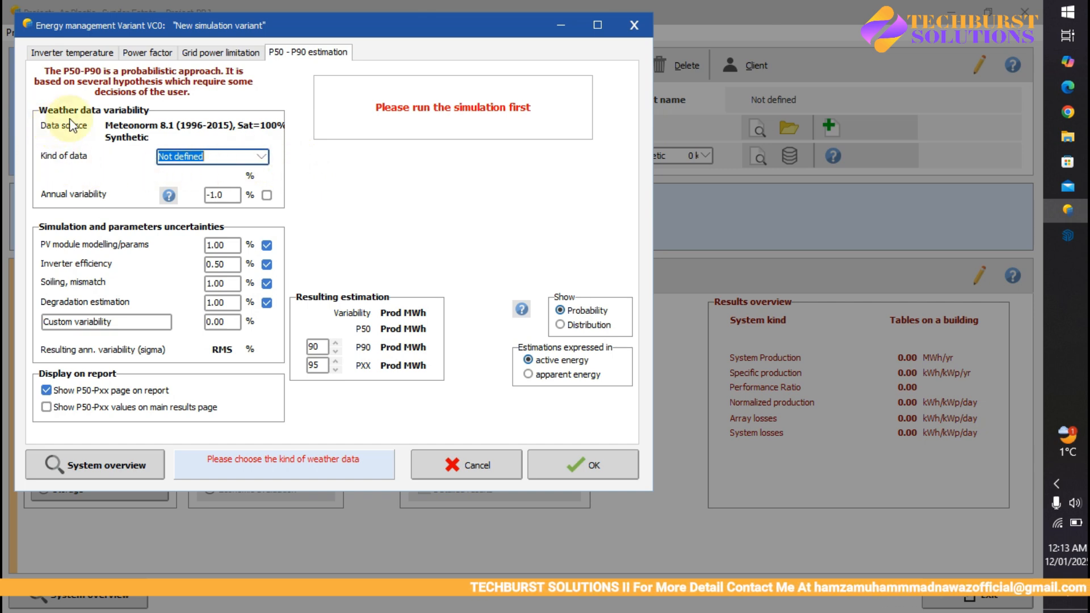
pyautogui.click(261, 160)
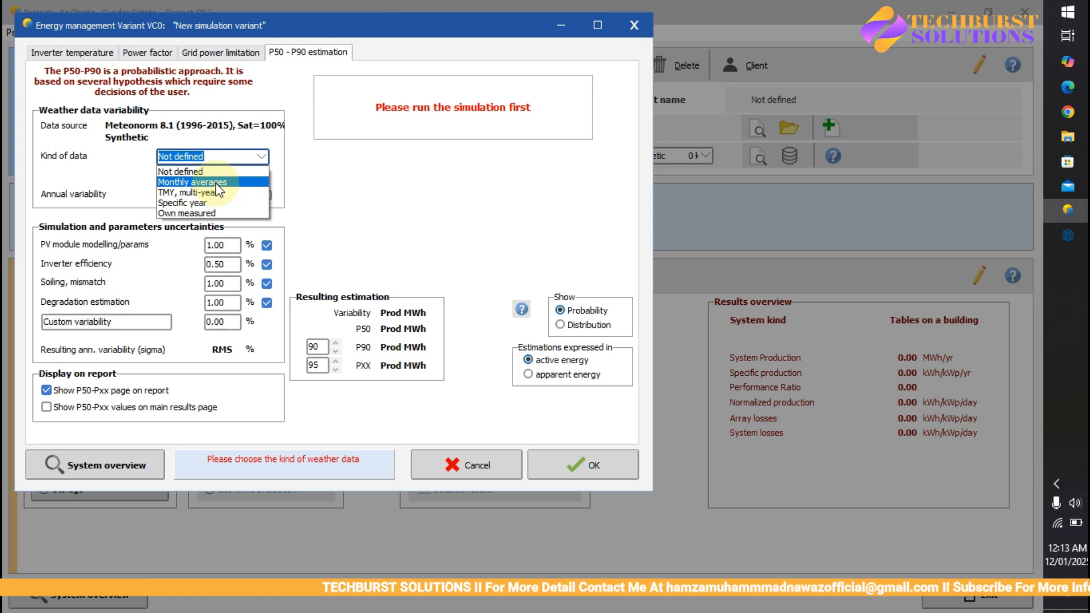
pyautogui.click(199, 182)
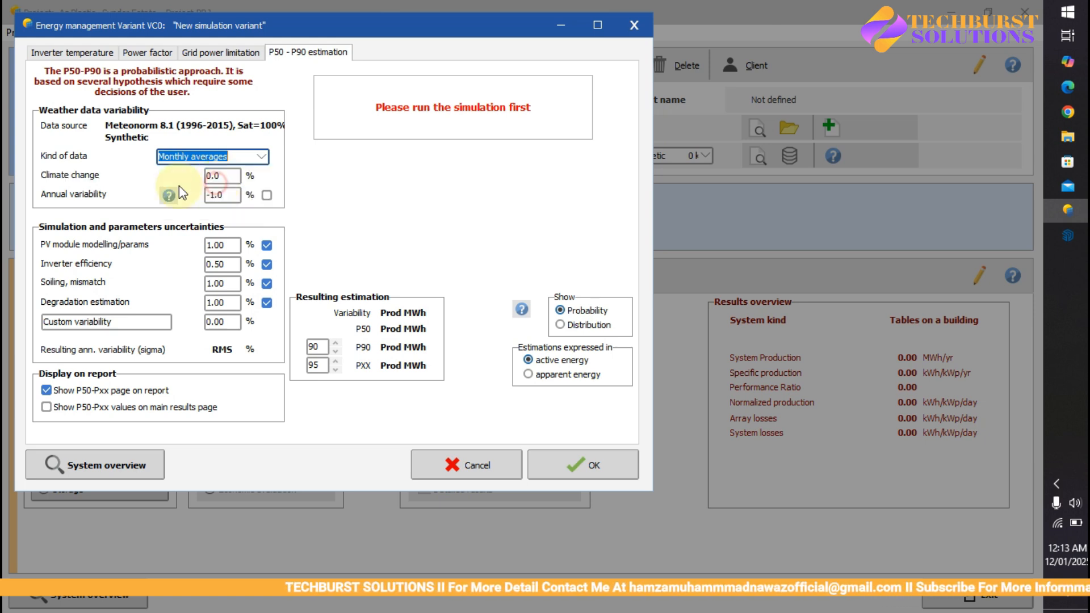
pyautogui.click(213, 176)
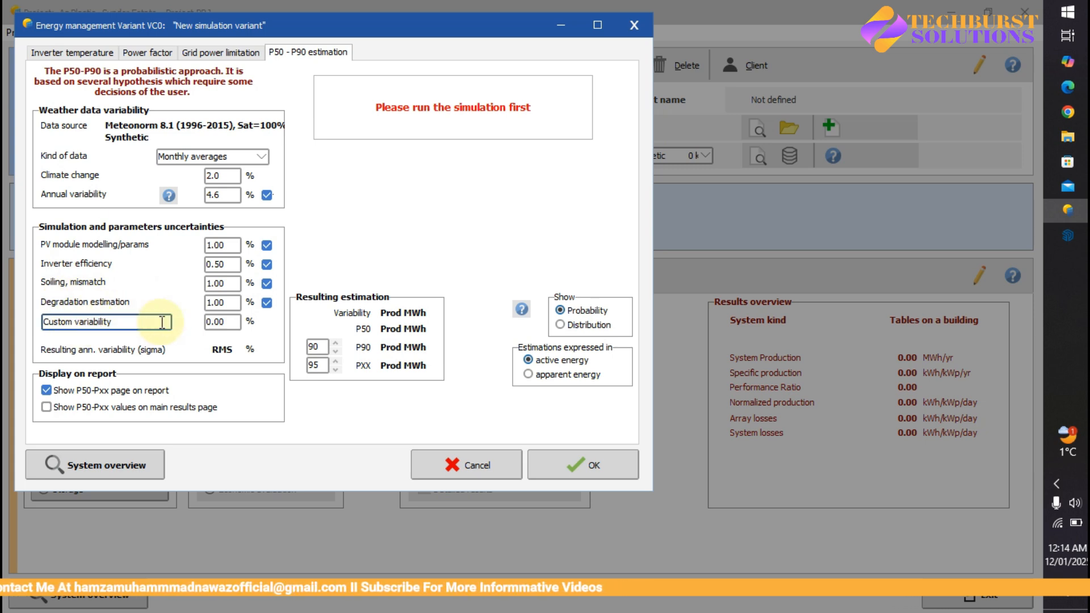
pyautogui.write('1')
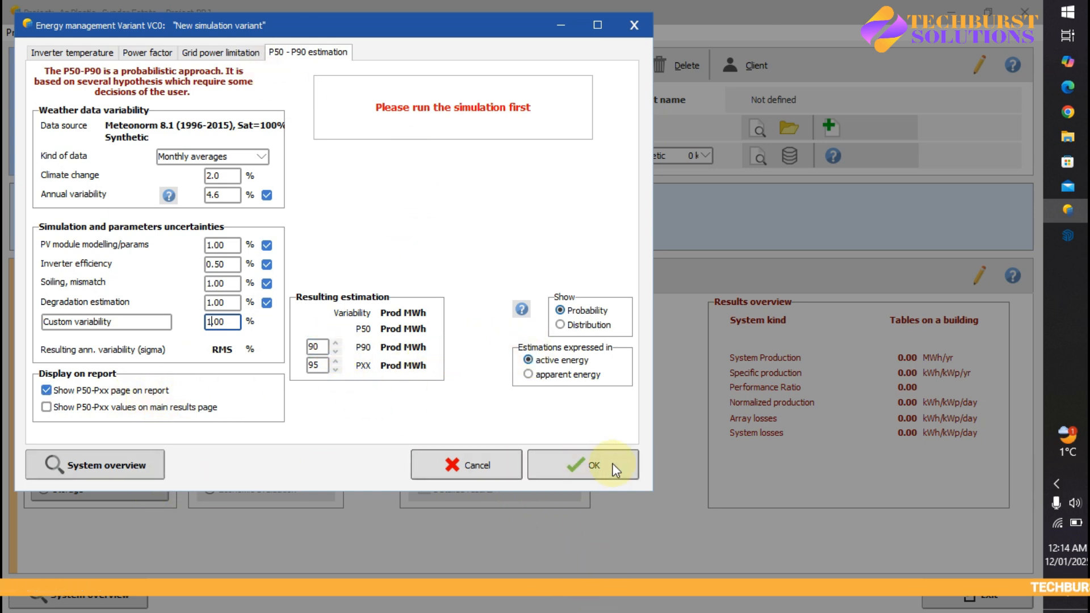
# - Review the whole system summary down to the shading objects, close it, and accept the energy management settings
pyautogui.click(95, 477)
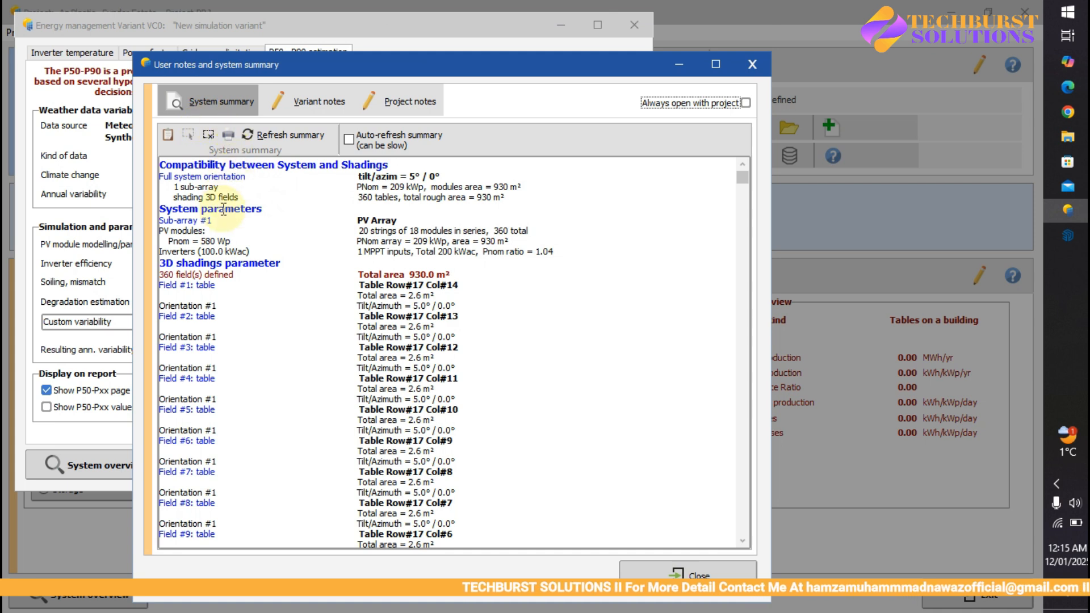
pyautogui.moveTo(743, 178); pyautogui.dragTo(779, 568)
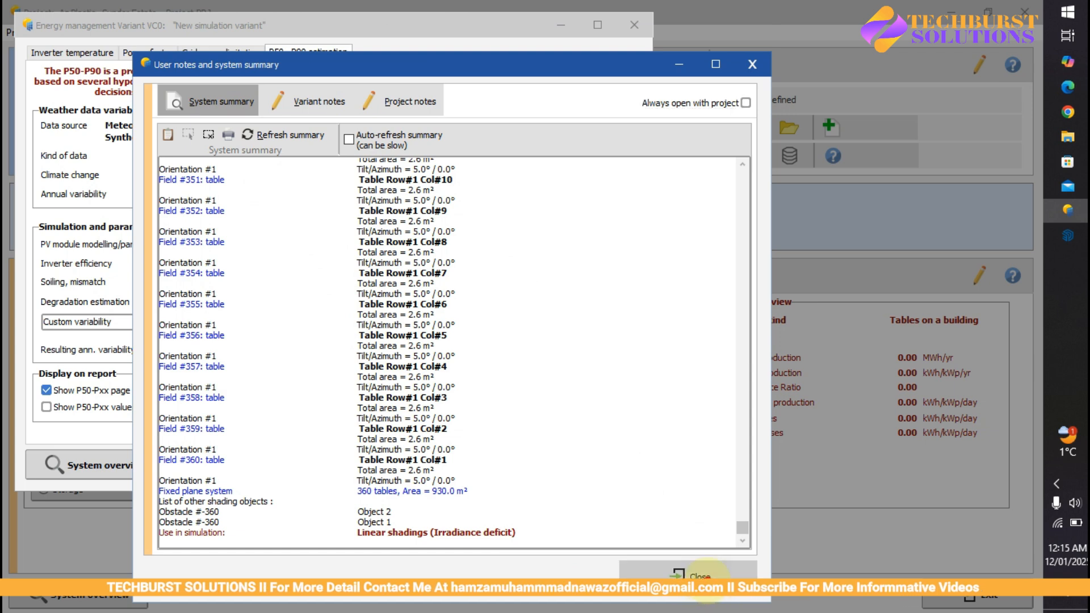
pyautogui.click(689, 572)
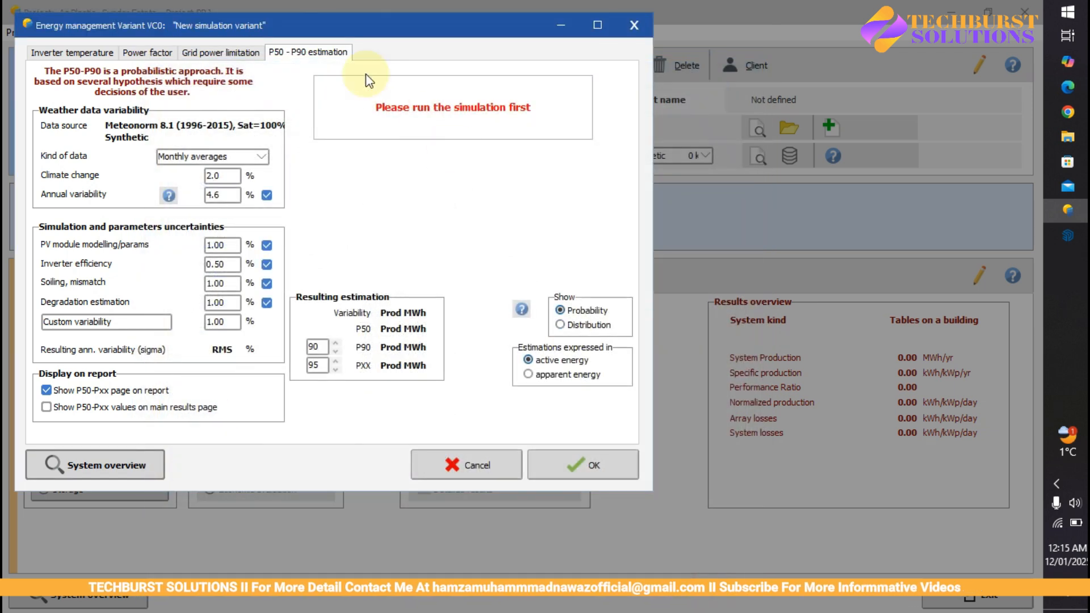
pyautogui.click(581, 471)
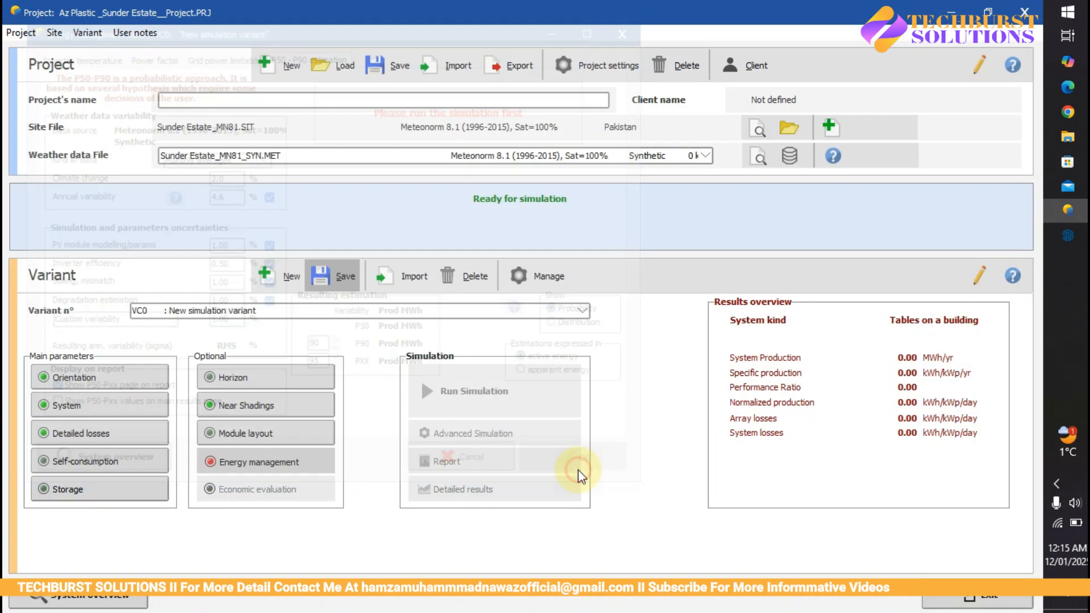
# - Reopen energy management to disable the grid power limitation, and save simulation variant VC0 under its existing file
pyautogui.click(244, 461)
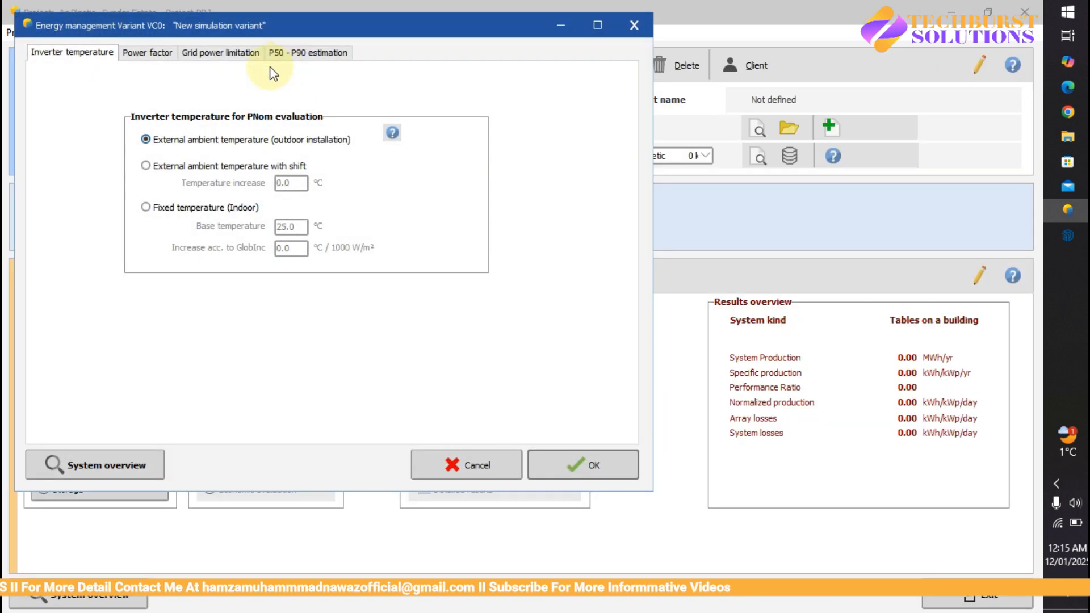
pyautogui.click(221, 52)
pyautogui.click(64, 98)
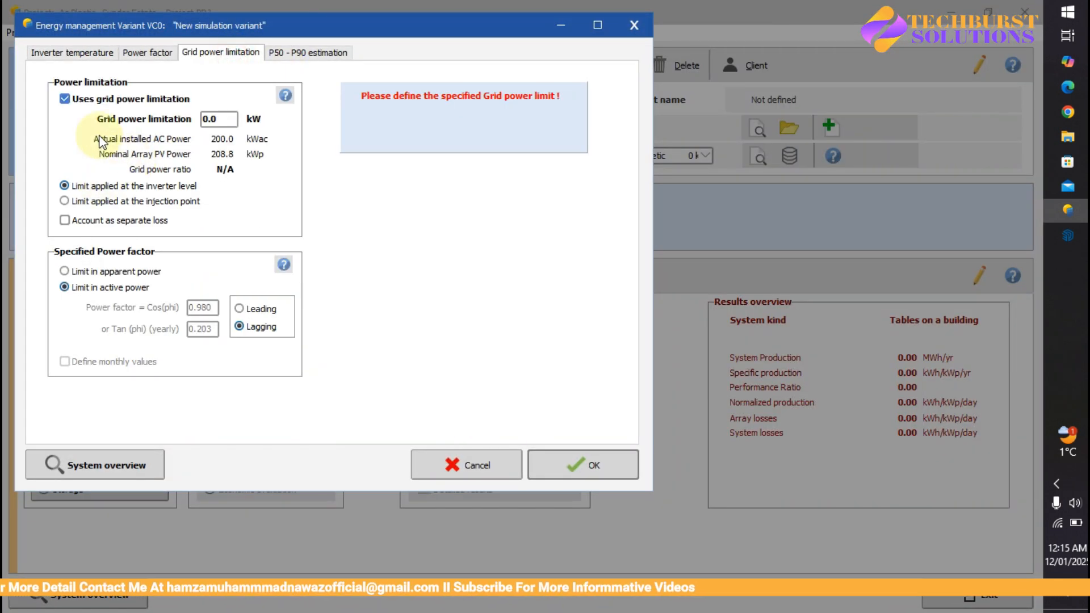
pyautogui.click(65, 99)
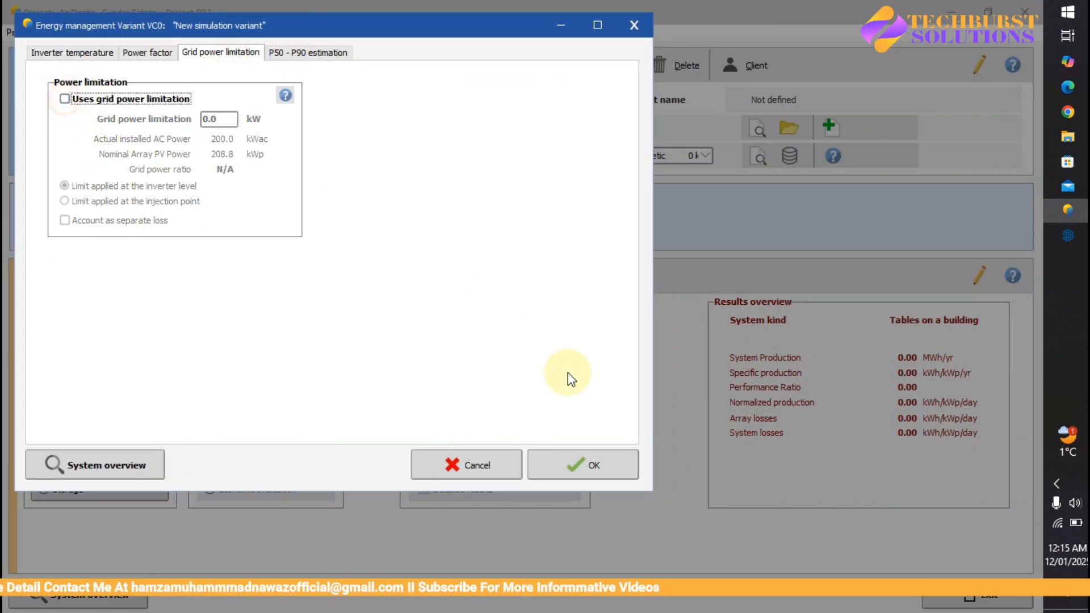
pyautogui.click(594, 464)
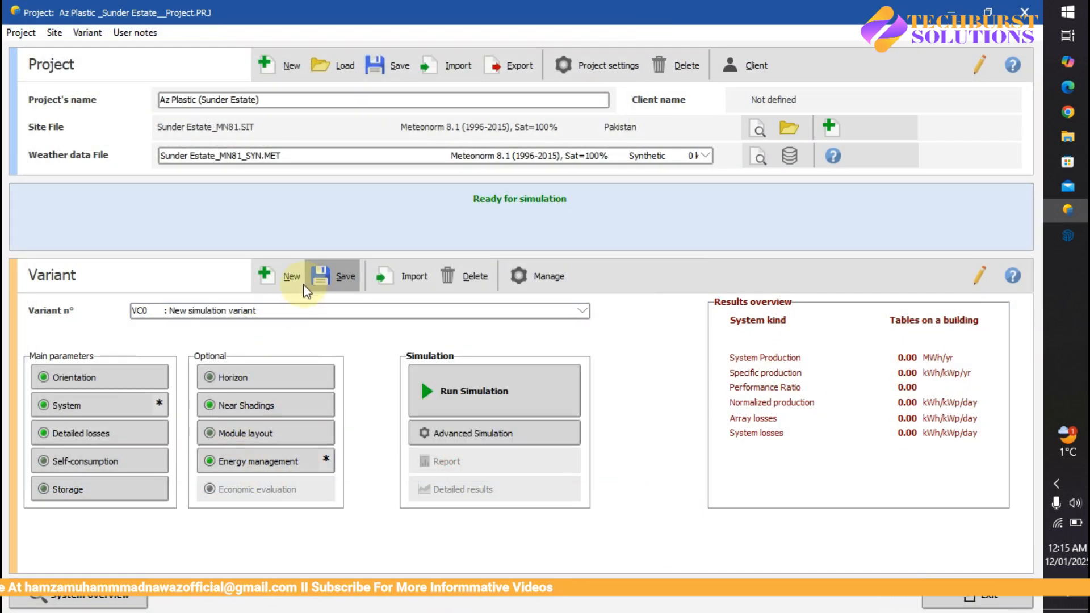
pyautogui.click(322, 278)
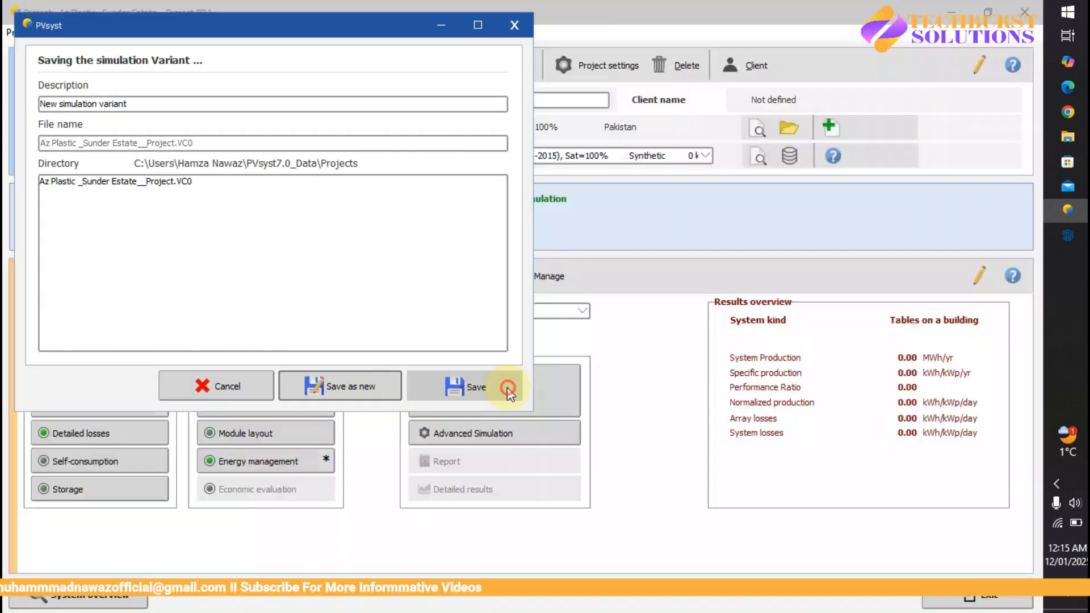
pyautogui.click(503, 386)
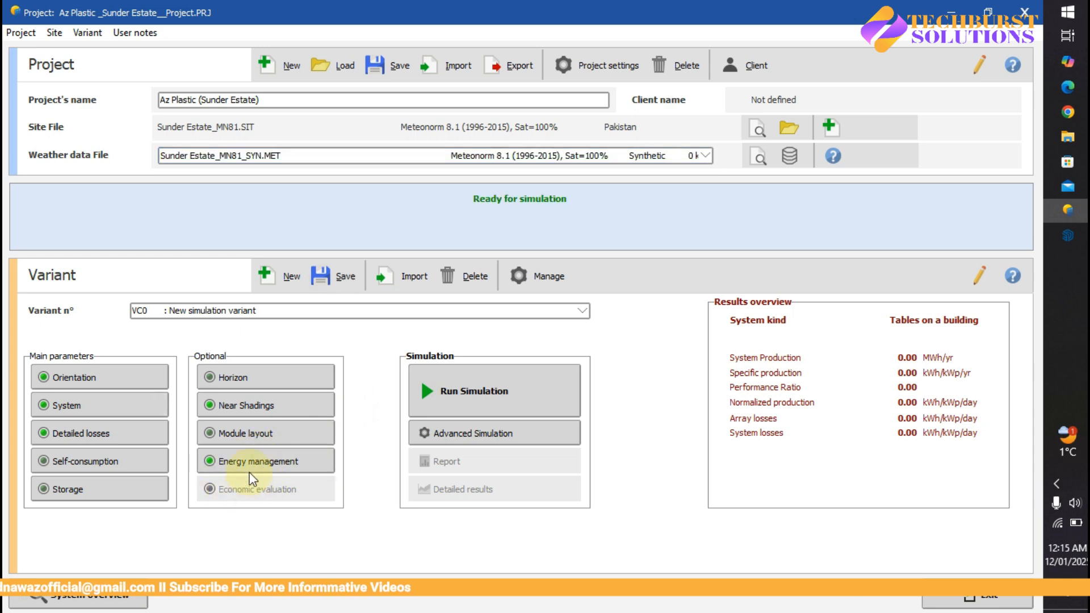